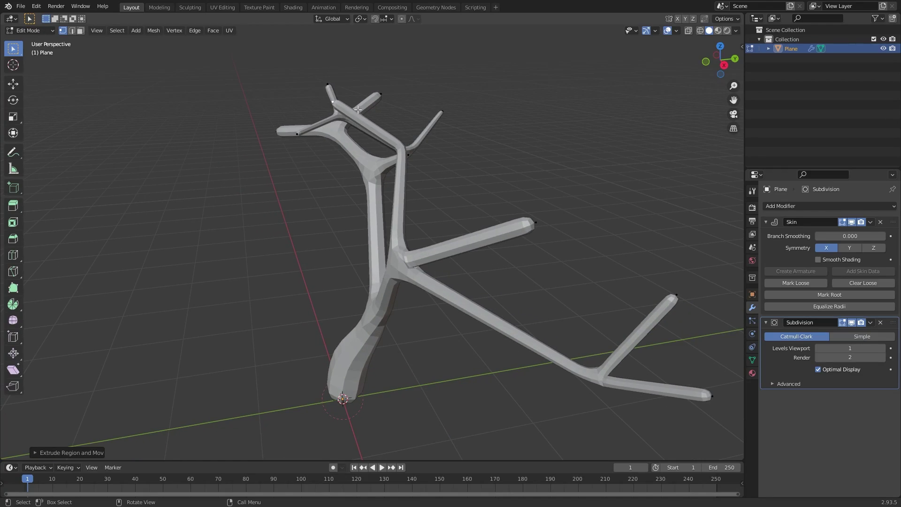
Extrude two new branches from the skinned trunk's tips and resize their thickness
middle_click_drag(359, 115, 543, 167)
key("e")
left_click(583, 183)
key("s")
left_click(511, 161)
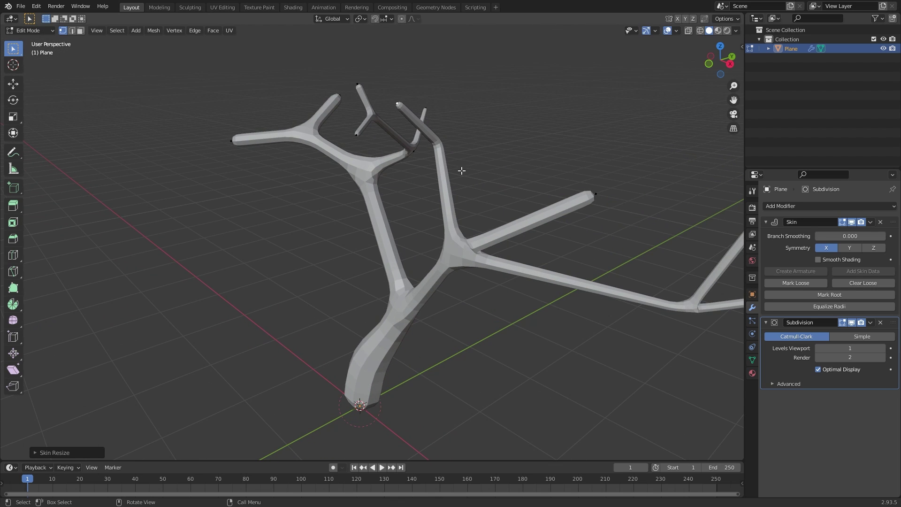
key("e")
left_click(520, 129)
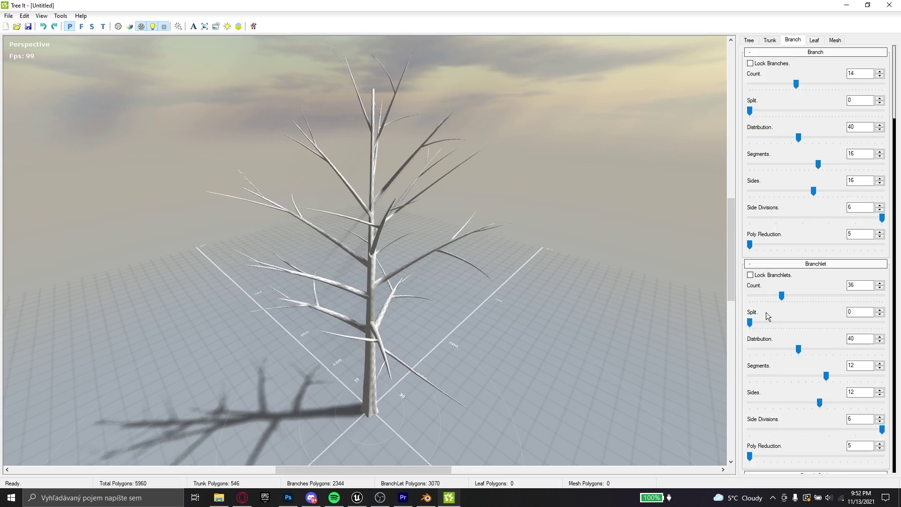
left_click_drag(766, 293, 769, 300)
scroll(769, 299, "down", 5)
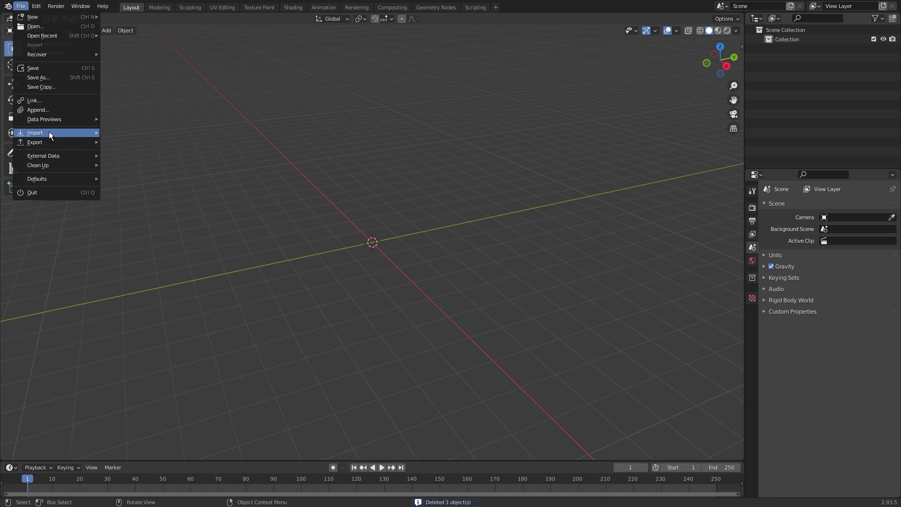
Import the tree model, scale it down to 0.023, frame it, and open File for export
mouse_move(51, 135)
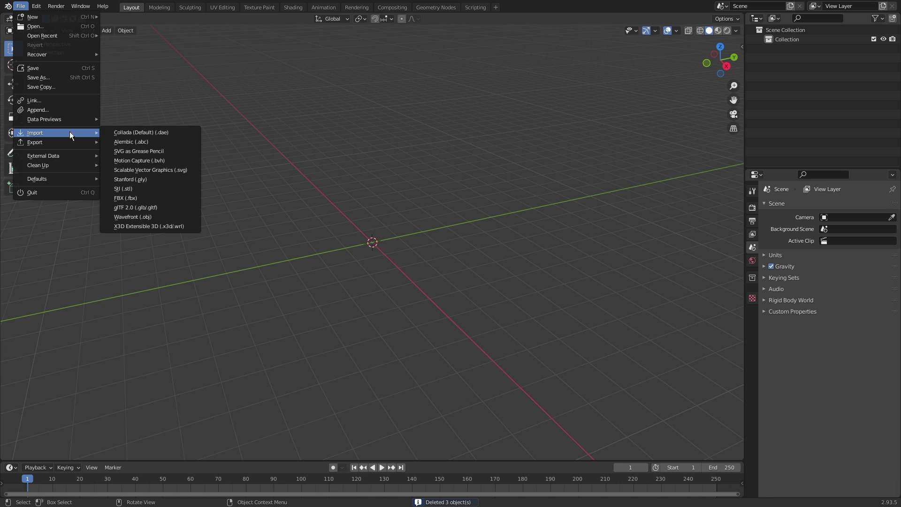
left_click(158, 198)
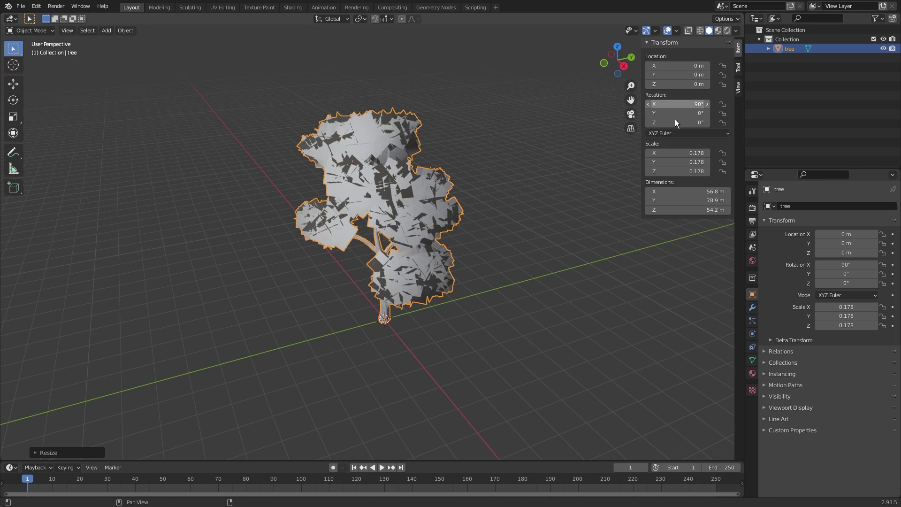
key("s")
left_click(457, 277)
key("KP_Decimal")
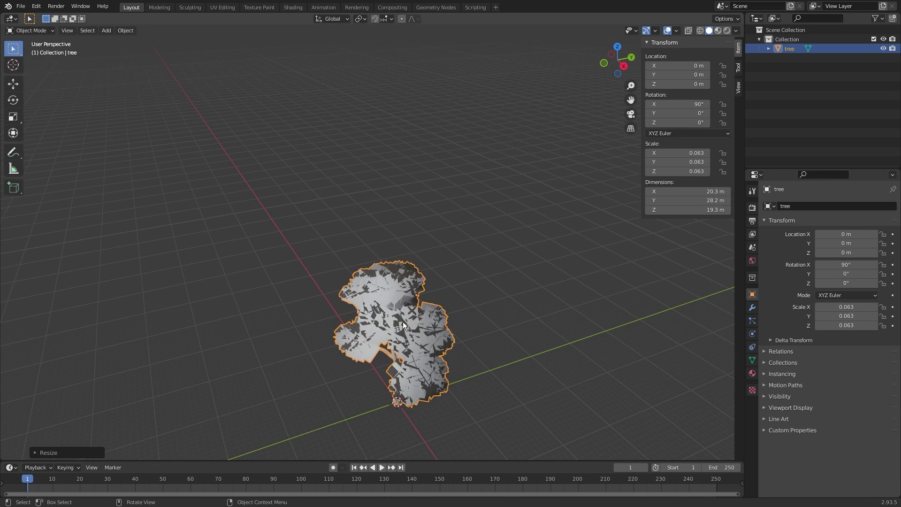
left_click(21, 6)
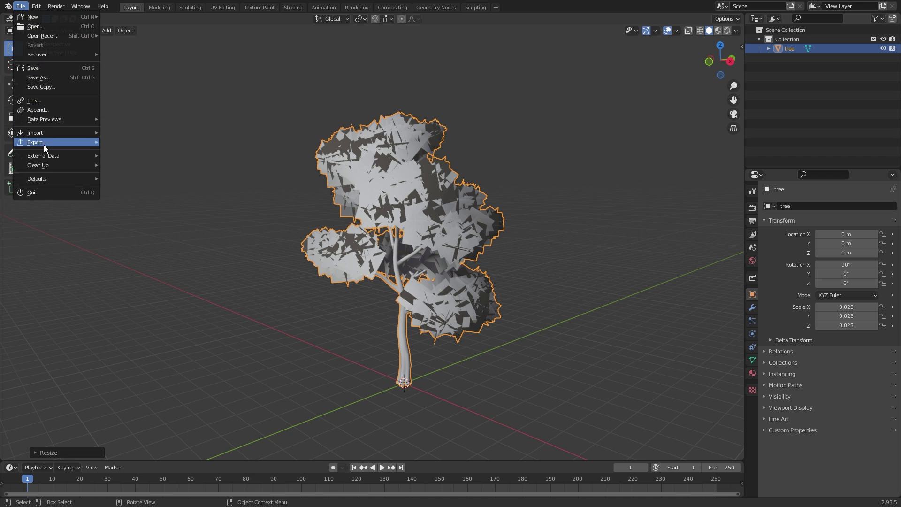
mouse_move(44, 145)
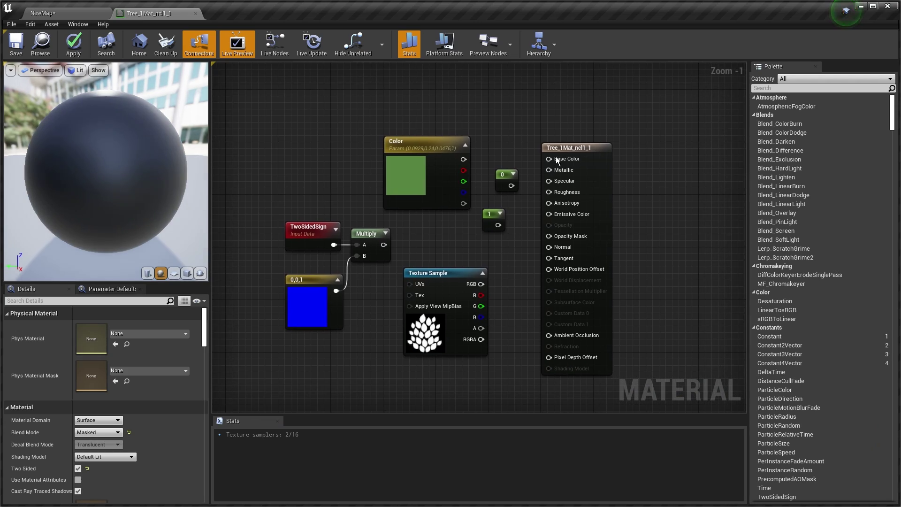
Open Tree_1Mat_ncl1_1 and wire Color to Base Color and the texture to Opacity Mask
left_click(564, 146)
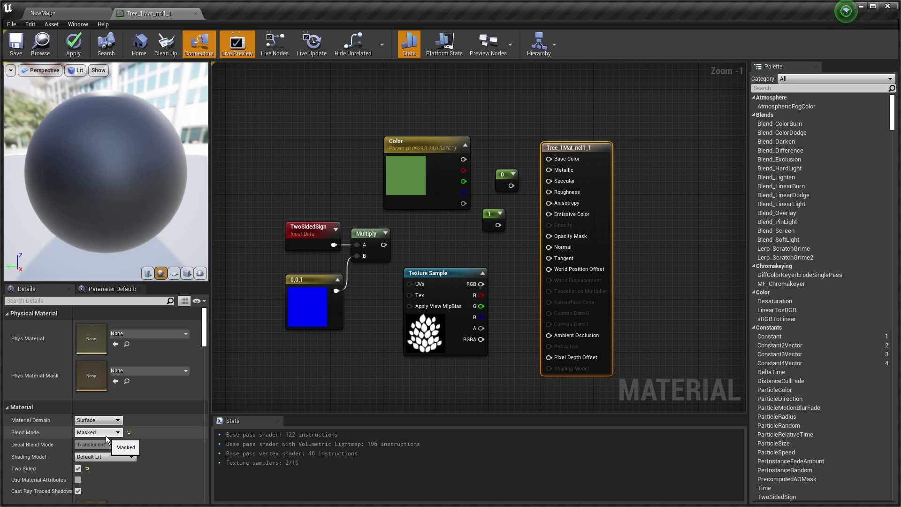
left_click_drag(463, 159, 548, 160)
left_click_drag(481, 284, 549, 236)
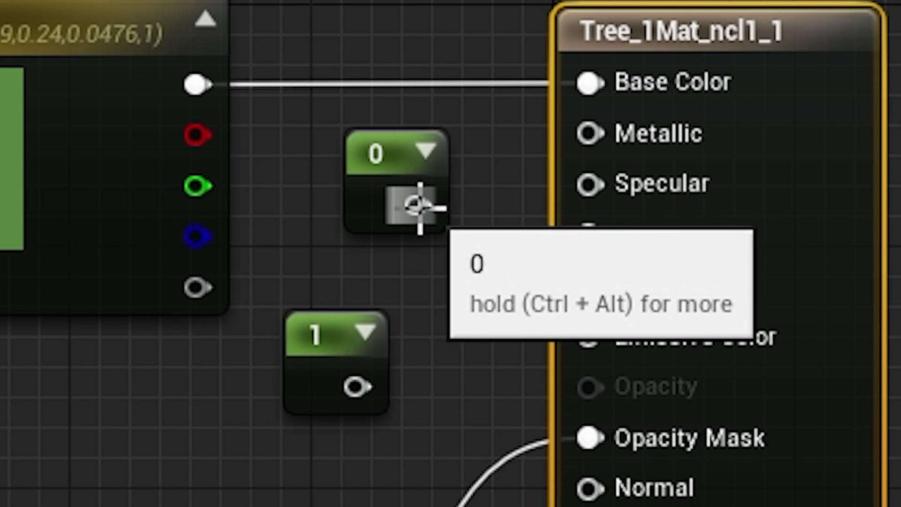
Connect constant 0 to Specular, 1 to Roughness, and the Multiply result to Normal
left_click_drag(511, 185, 556, 184)
left_click_drag(614, 182, 613, 185)
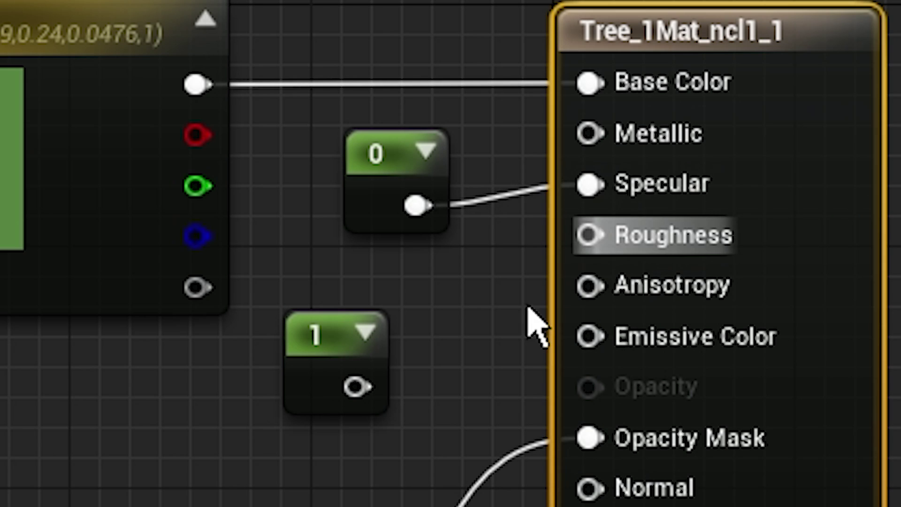
left_click_drag(356, 386, 608, 229)
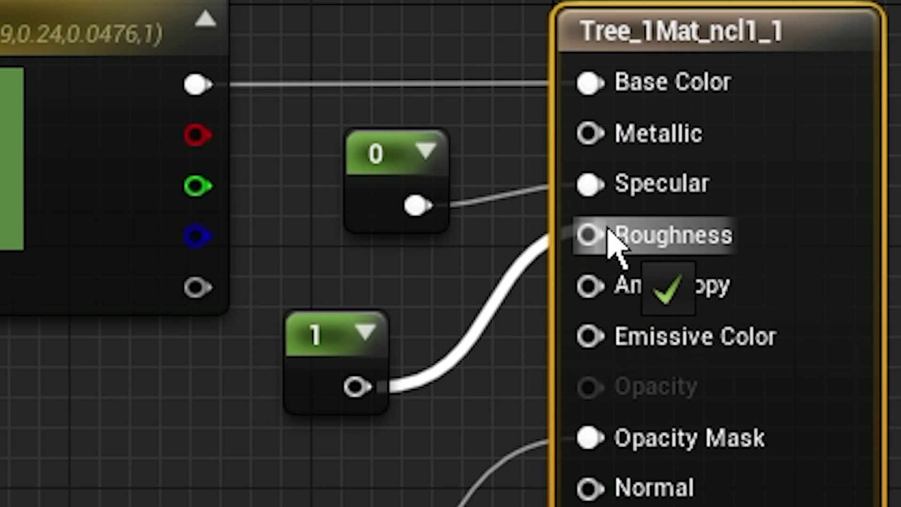
left_click_drag(608, 230, 608, 230)
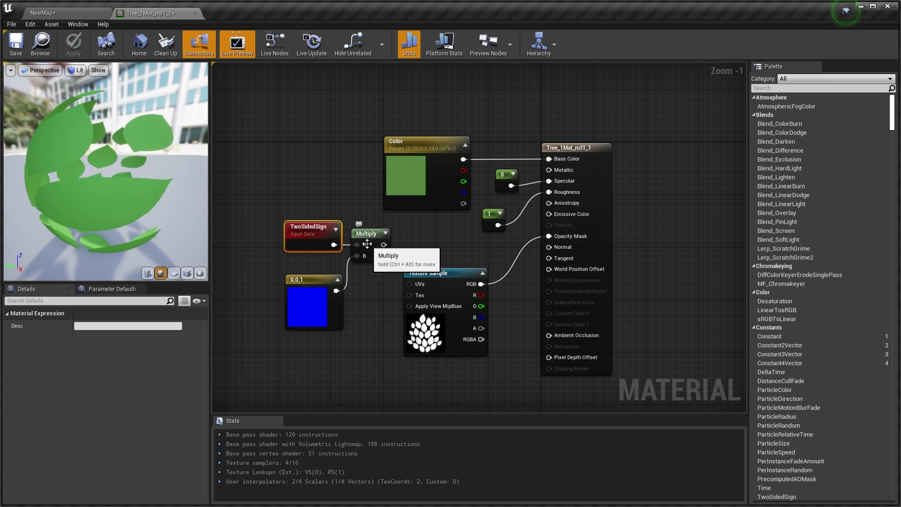
left_click(310, 296)
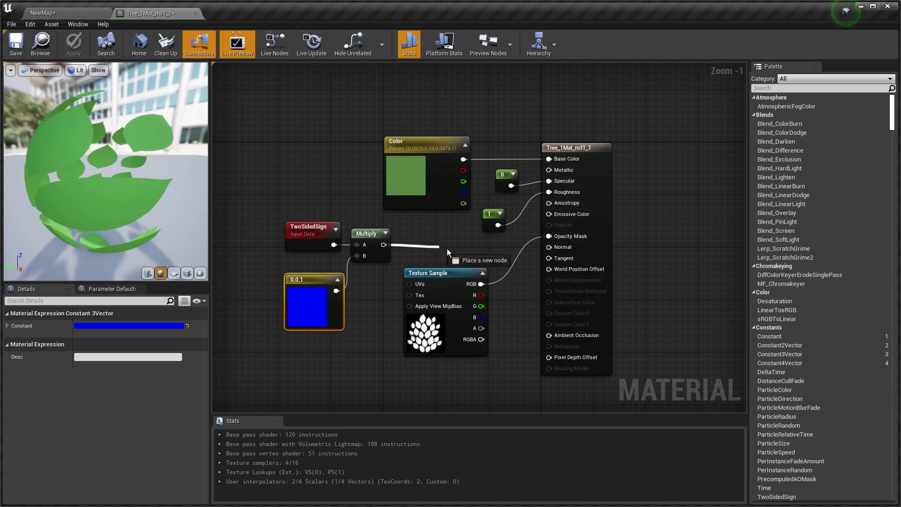
left_click_drag(552, 251, 556, 247)
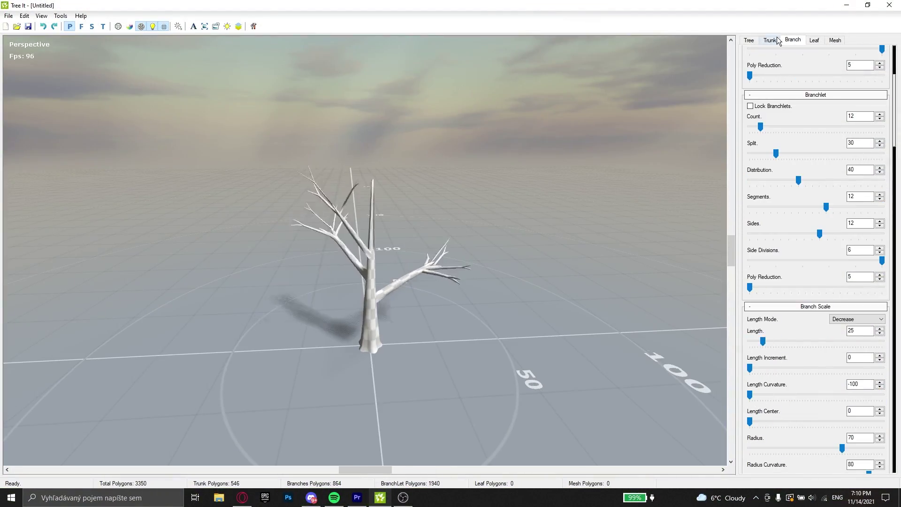
Scroll through the Tree It branch settings panel
scroll(761, 296, "up", 3)
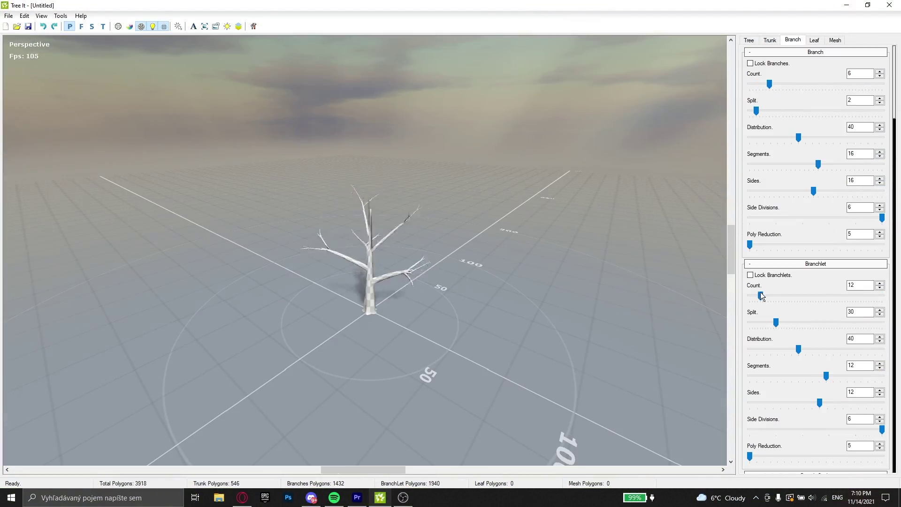
scroll(761, 296, "down", 15)
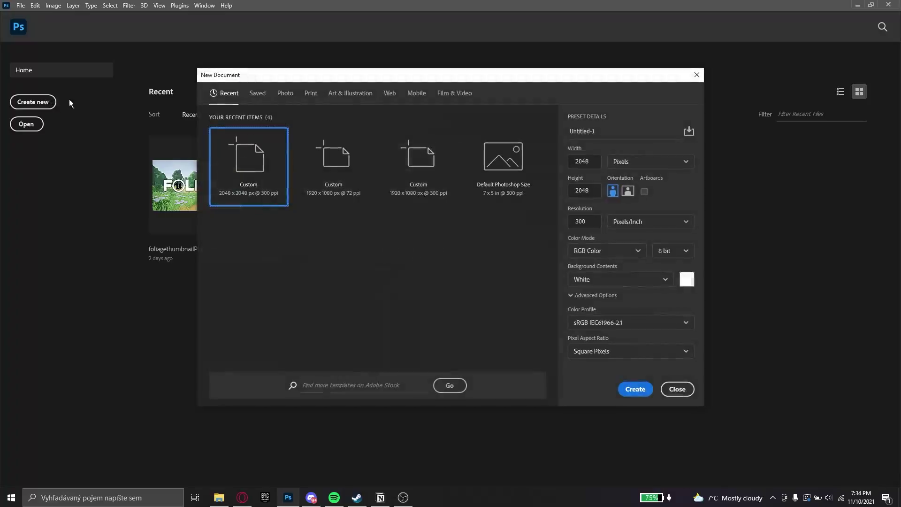
Pick the 2048 x 2048 px @ 300 ppi preset and create the document
left_click(635, 388)
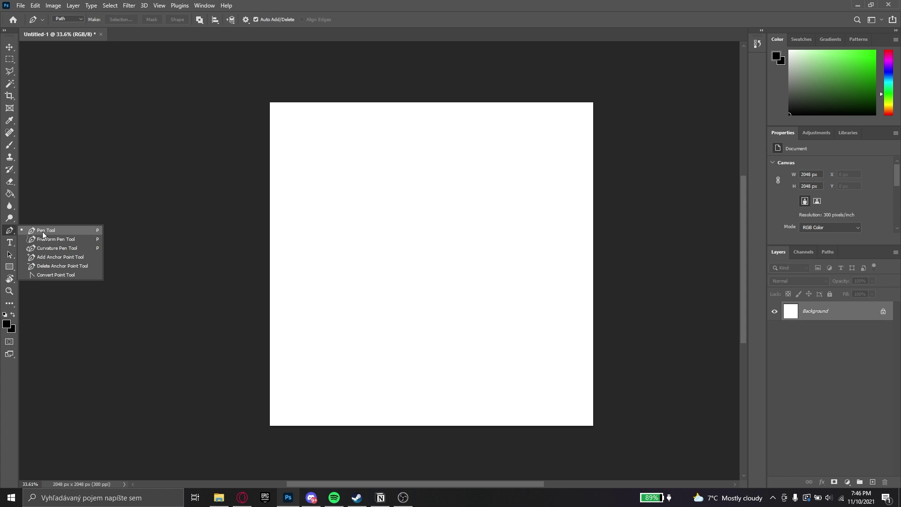
Draw a curved leaf outline with the Pen Tool and turn it into a selection
left_click(43, 232)
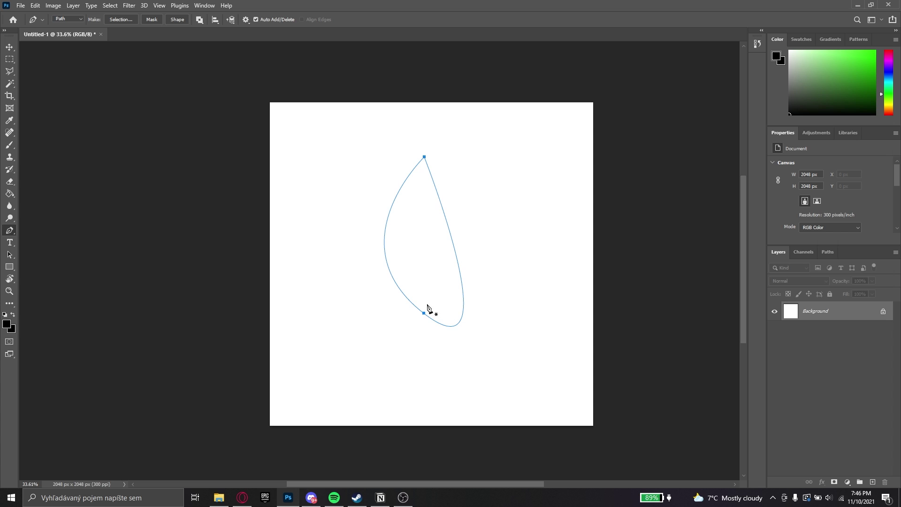
left_click_drag(424, 313, 324, 315)
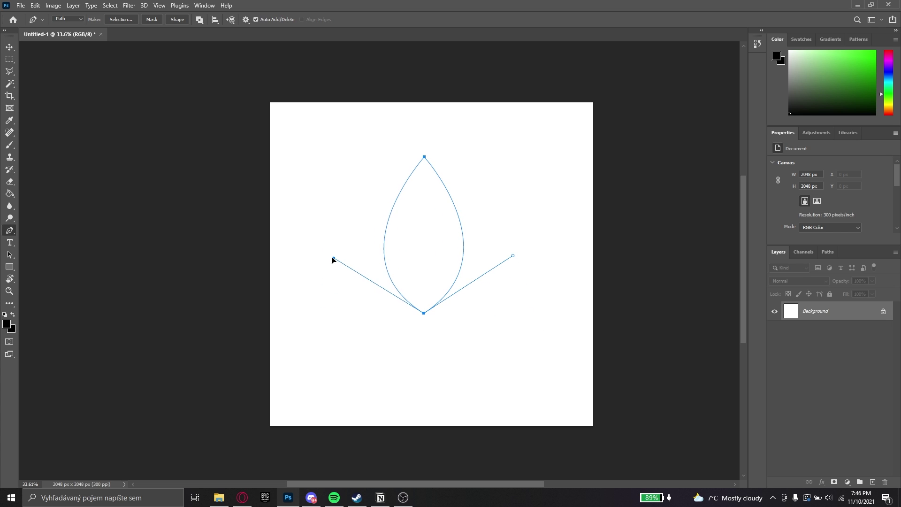
right_click(430, 211)
left_click(454, 247)
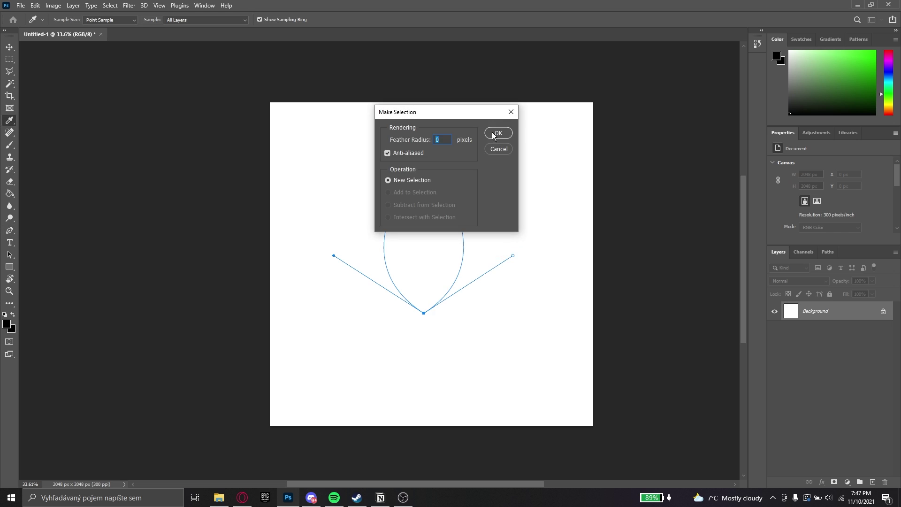
left_click(492, 132)
Put the leaf on its own layer above a black-filled layer, discarding the white background
left_click(872, 482)
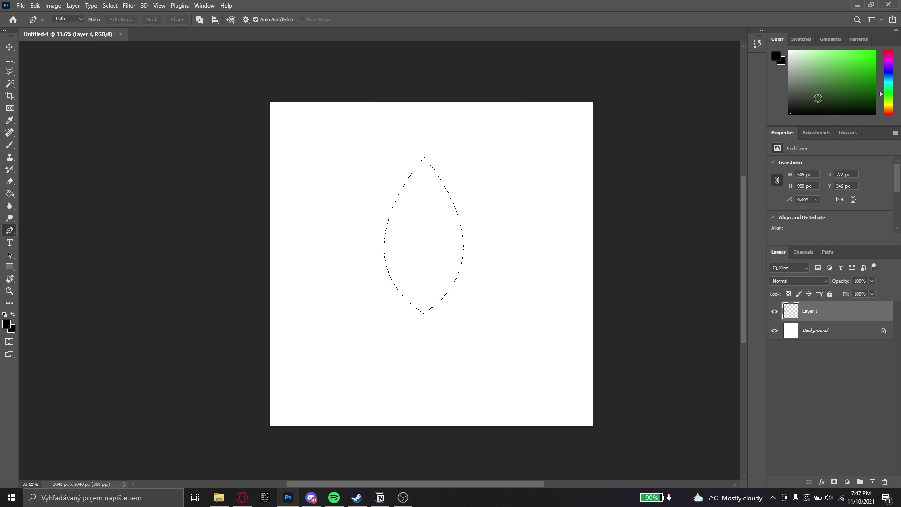
left_click(884, 331)
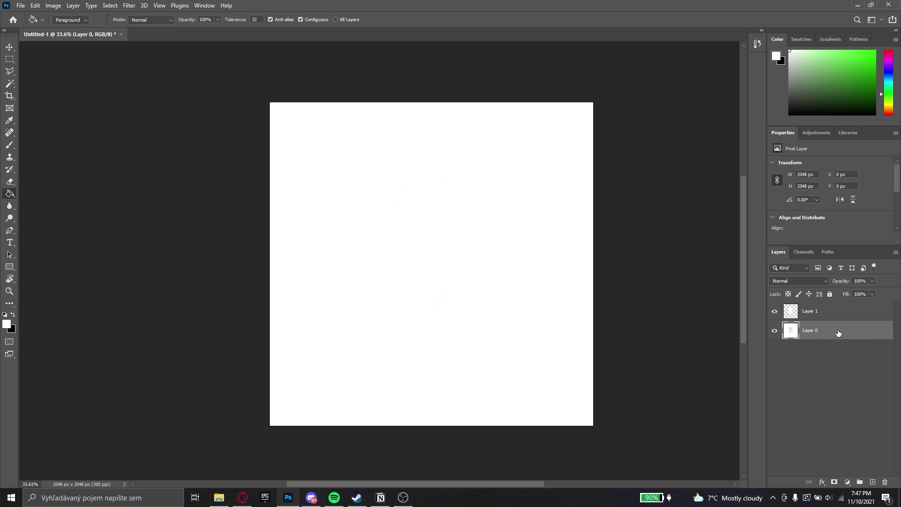
key("ctrl+j")
left_click_drag(838, 332, 883, 482)
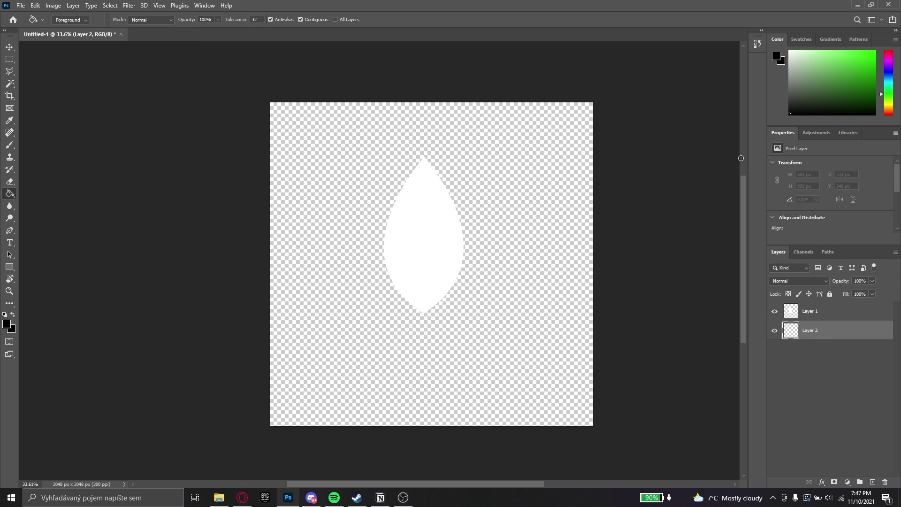
left_click(342, 232)
Rotate the leaf about 51 degrees and shrink it toward the lower left
key("v")
left_click_drag(441, 227, 422, 213)
left_click_drag(505, 282, 391, 336)
scroll(469, 282, "up", 3, "alt")
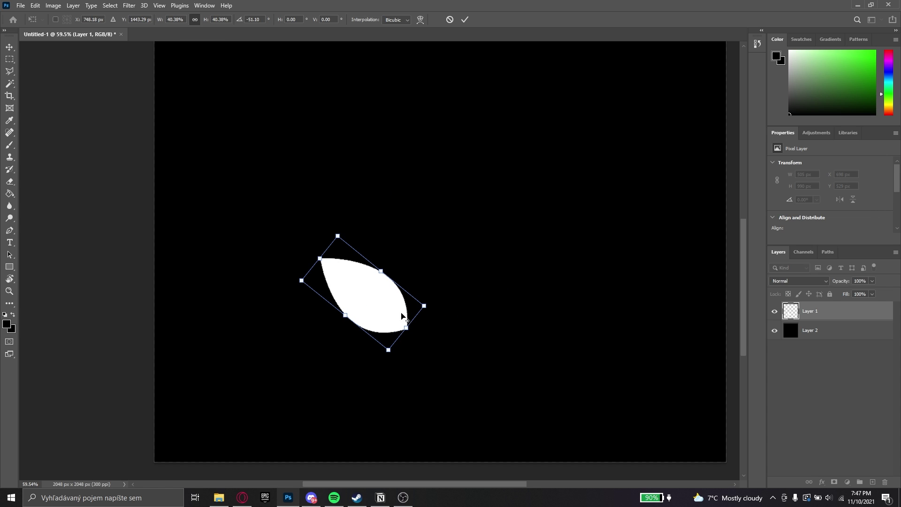
left_click(465, 20)
scroll(499, 271, "down", 4, "alt")
Draw a thin full-height vertical stem rectangle with no outline
key("u")
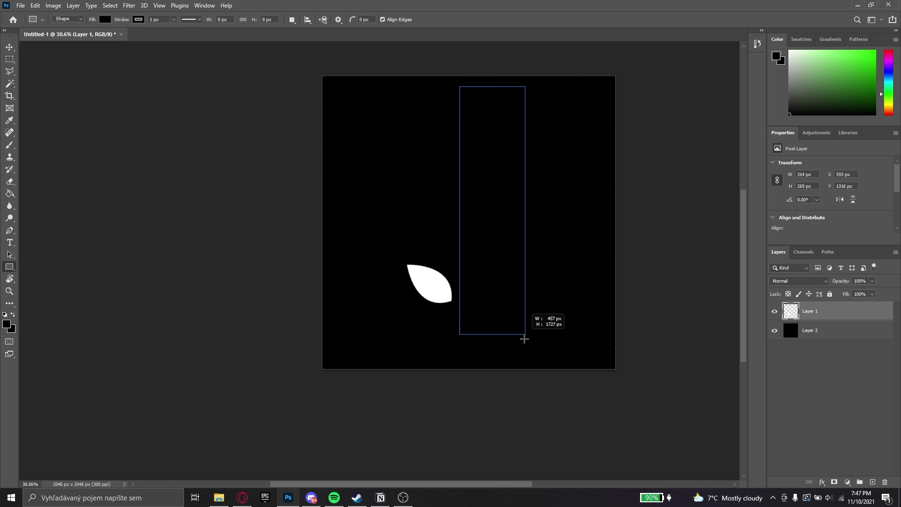
left_click_drag(524, 339, 483, 375)
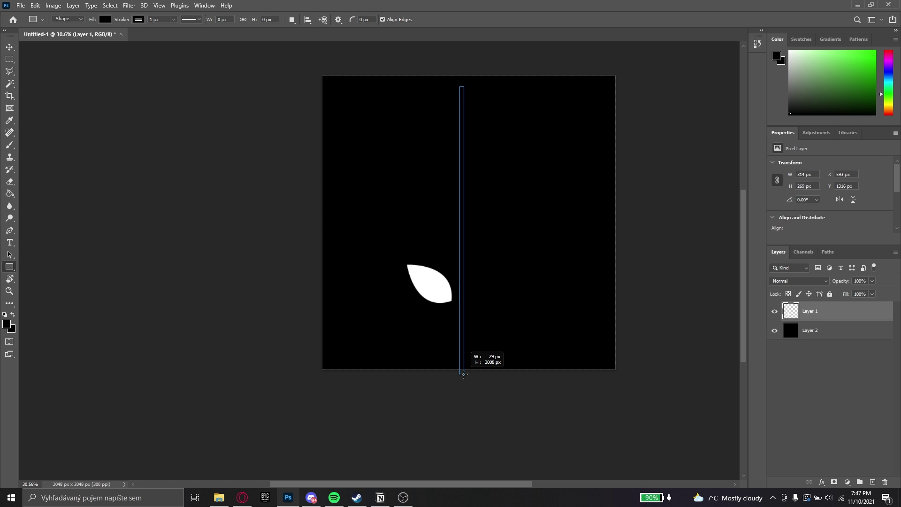
left_click(139, 19)
left_click(83, 38)
Set the stem rectangle's fill colour to white
left_click(105, 19)
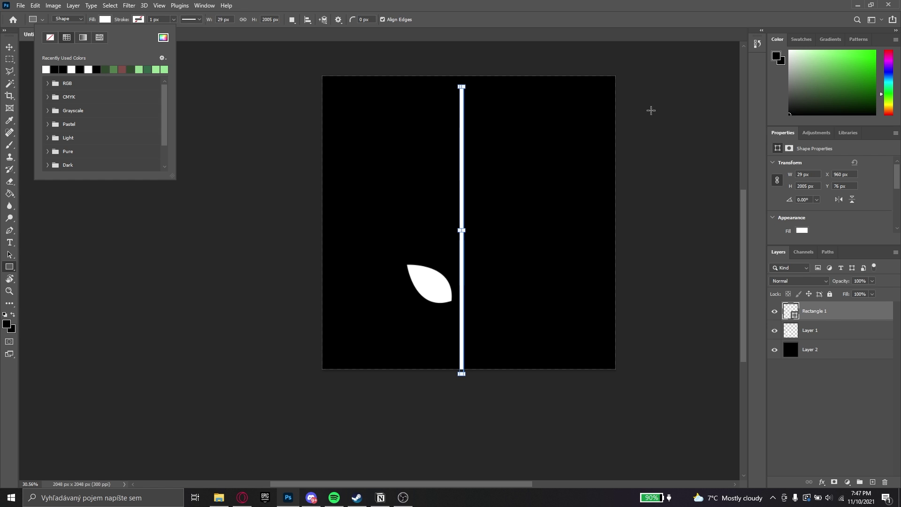
key("x")
left_click(105, 19)
left_click(163, 37)
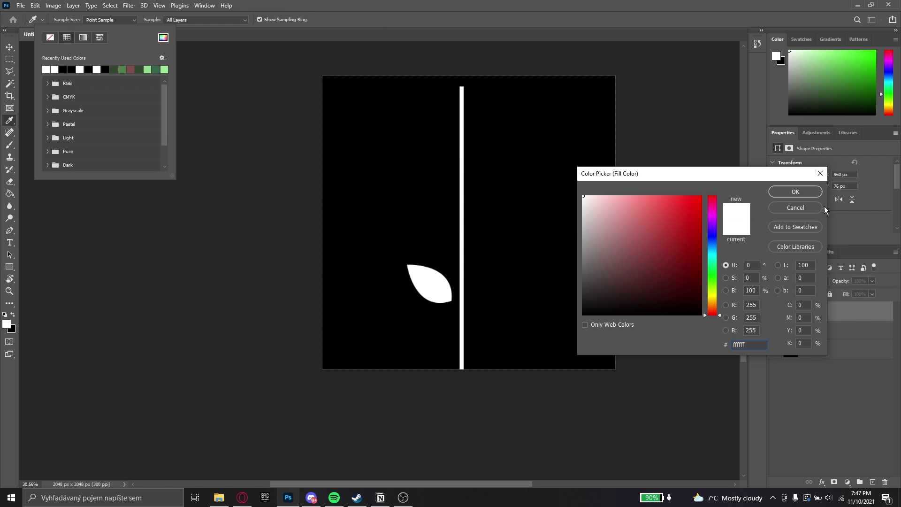
left_click(819, 207)
left_click(244, 107)
key("Escape")
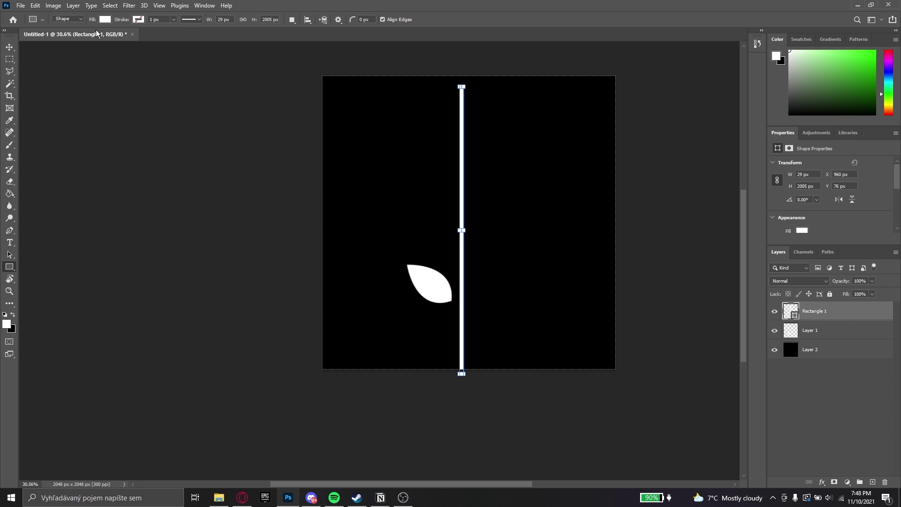
scroll(472, 319, "up", 4, "alt")
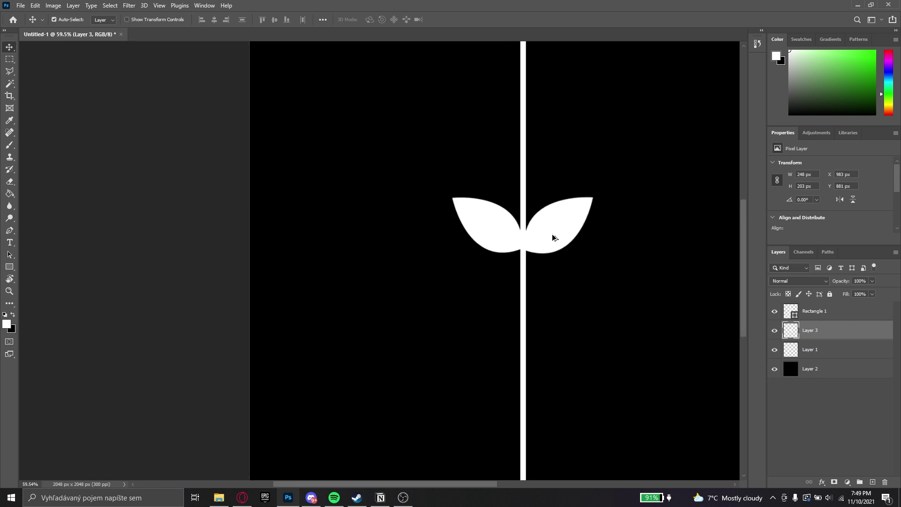
Duplicate the leaf pair several times up the stem and resize the copies
scroll(552, 237, "up", 3, "alt")
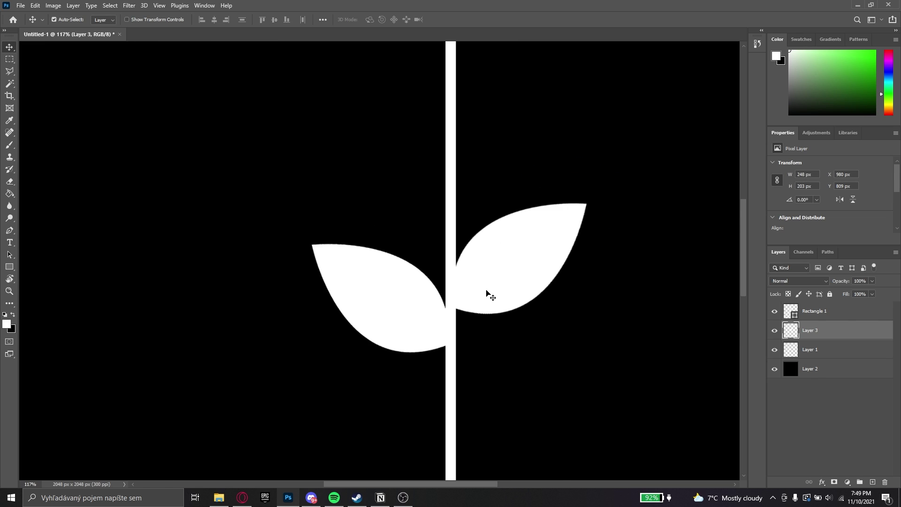
left_click_drag(488, 295, 552, 121, "alt")
key("ctrl+t")
key("Return")
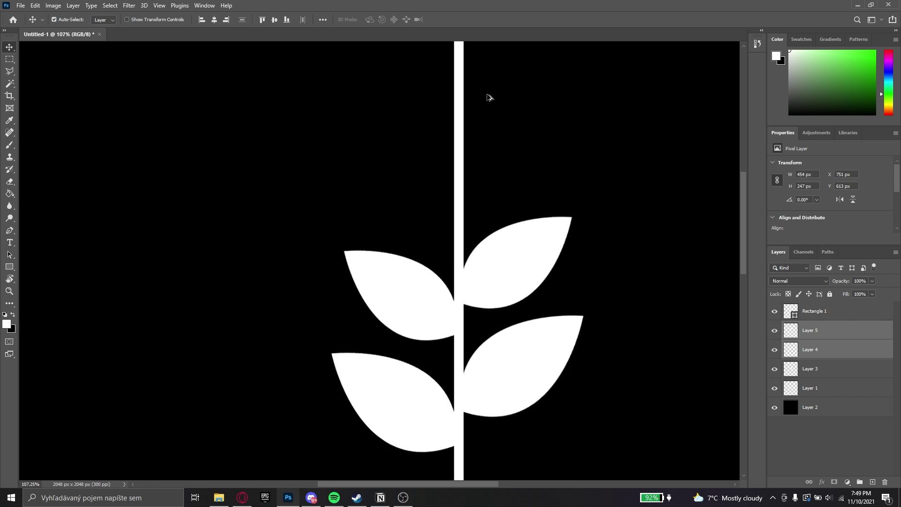
left_click_drag(489, 94, 549, 134, "alt")
key("ctrl+t")
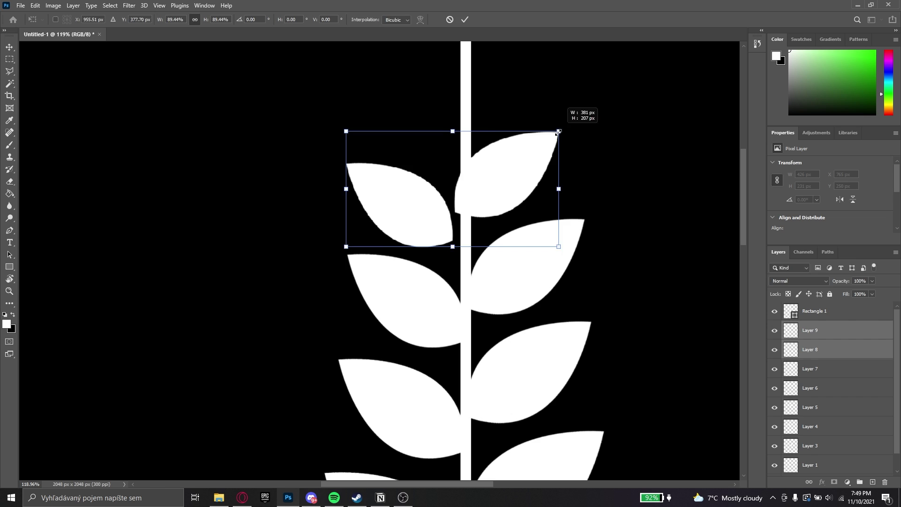
left_click_drag(563, 131, 533, 74)
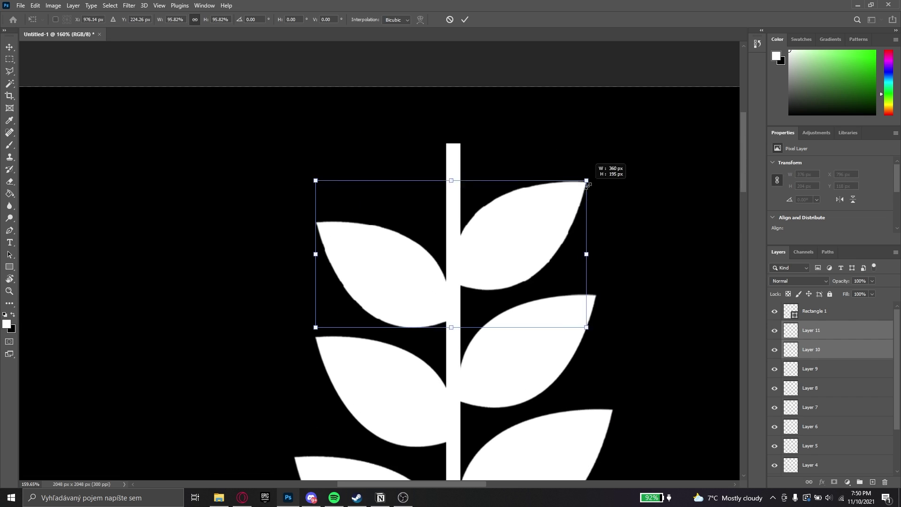
key("Return")
scroll(469, 150, "down", 8, "alt")
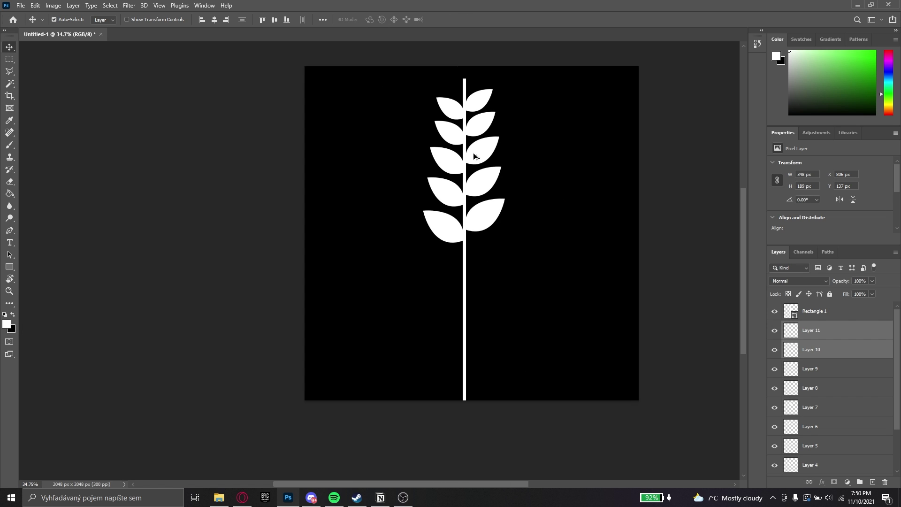
Place a leaf at the top of the stem and move a left leaf lower
left_click(835, 313)
scroll(845, 449, "down", 3)
left_click(480, 123)
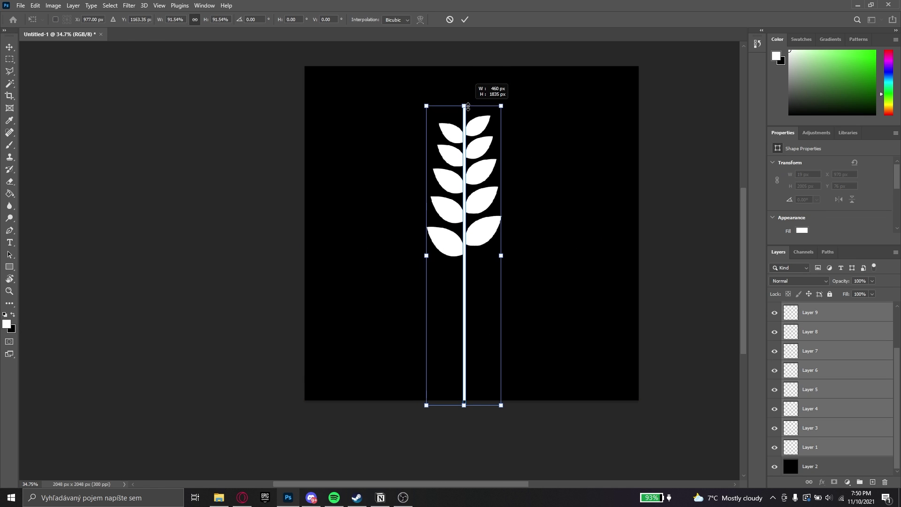
scroll(483, 90, "up", 5, "alt")
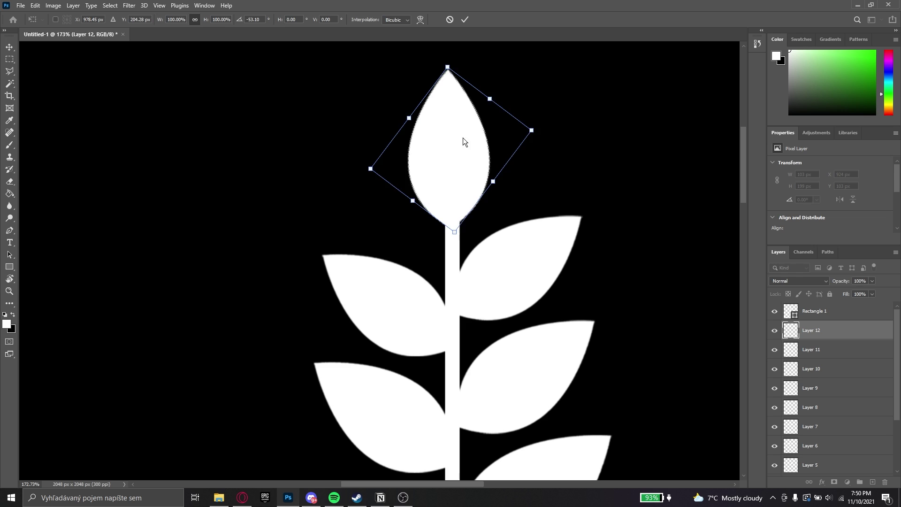
key("Return")
scroll(527, 190, "down", 5, "alt")
scroll(519, 104, "up", 5, "alt")
left_click(552, 267)
left_click_drag(422, 300, 438, 368)
scroll(639, 225, "down", 5, "alt")
scroll(496, 289, "up", 4, "alt")
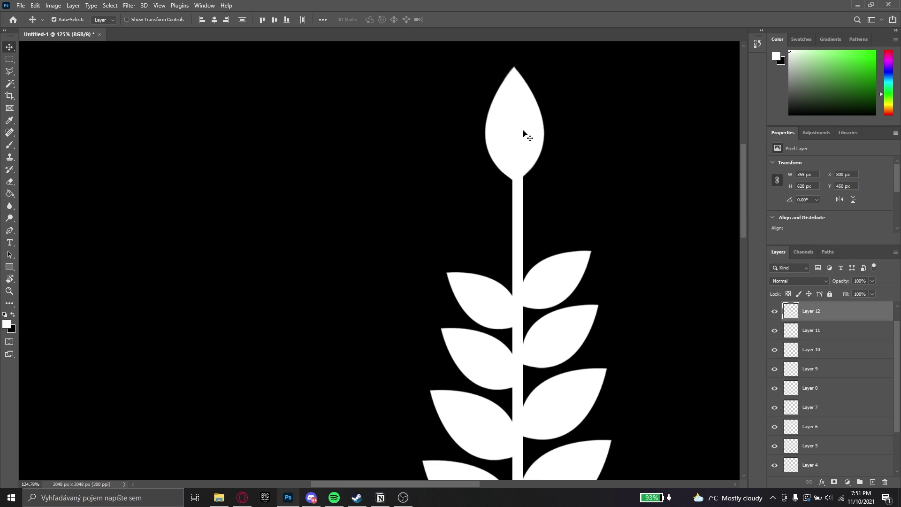
Shrink the top bud and reposition the lower leaf pairs along the stem
key("ctrl+t")
left_click_drag(539, 67, 537, 84)
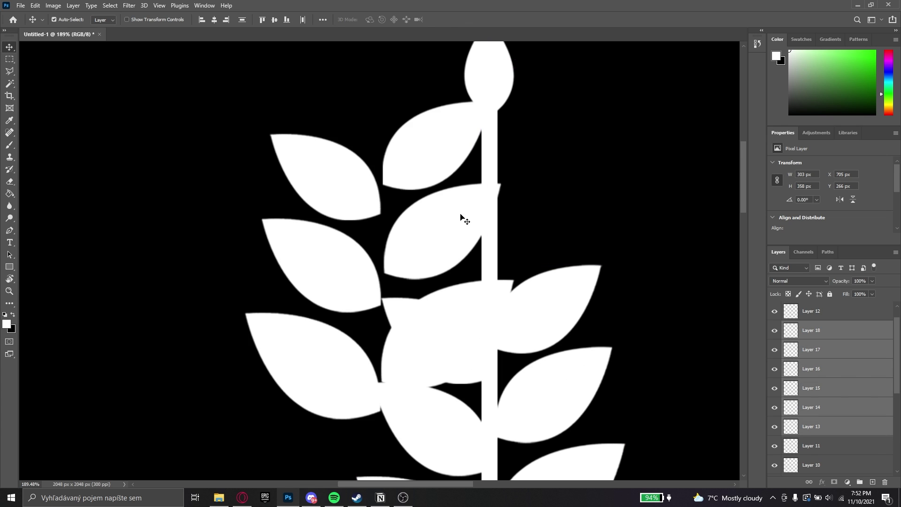
left_click_drag(462, 218, 547, 115)
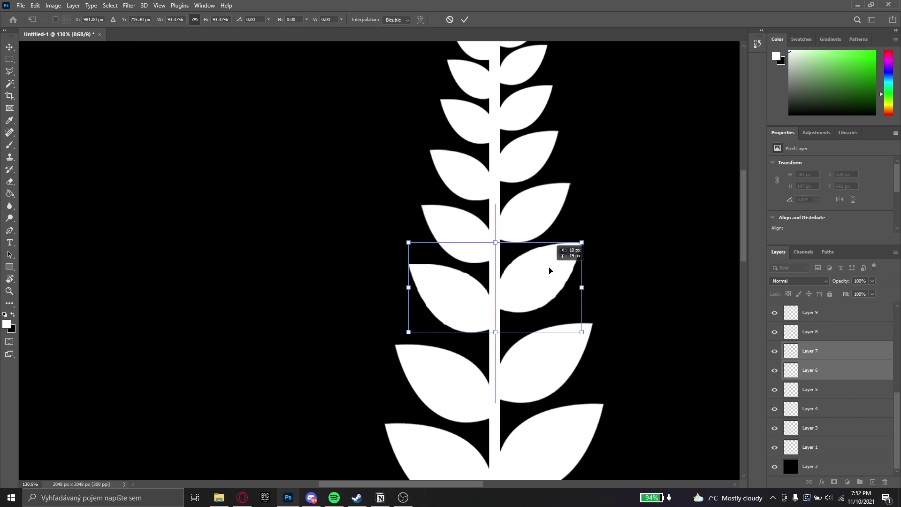
left_click_drag(554, 261, 583, 237)
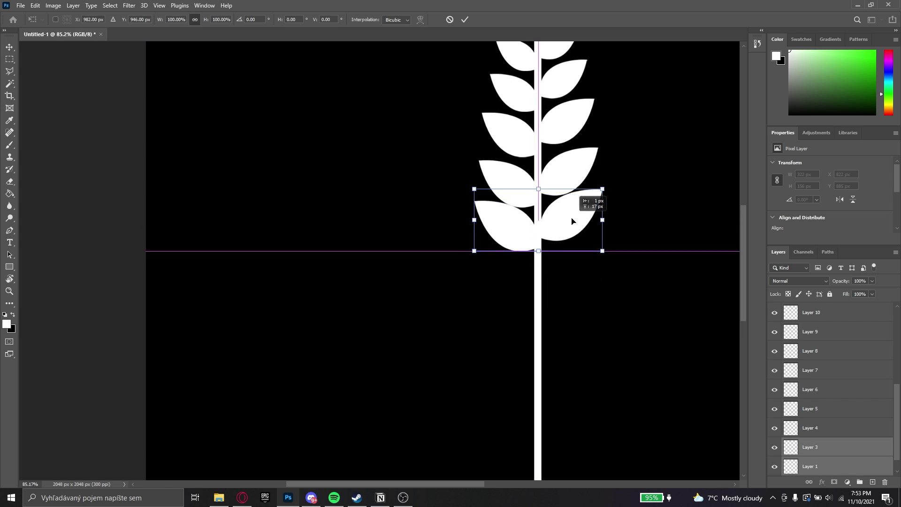
left_click_drag(573, 217, 584, 268)
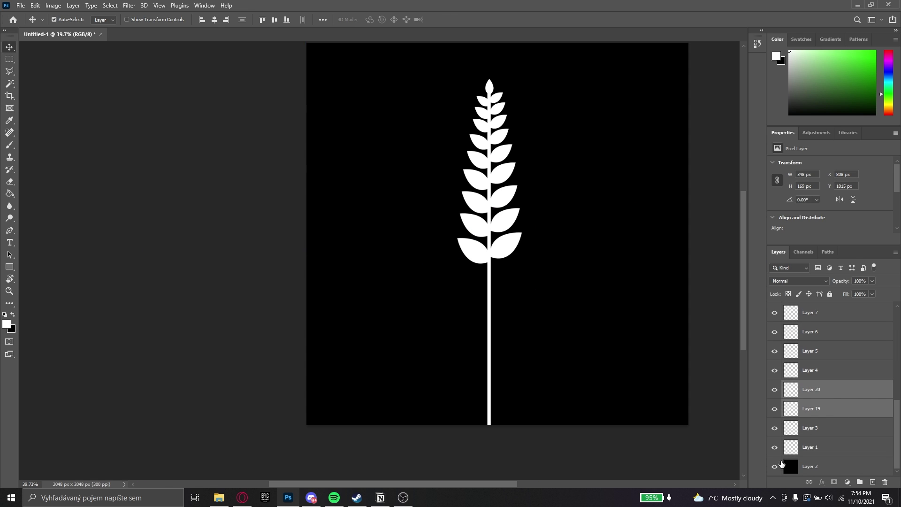
Hide the black background layer and choose File > Save a Copy
left_click(774, 466)
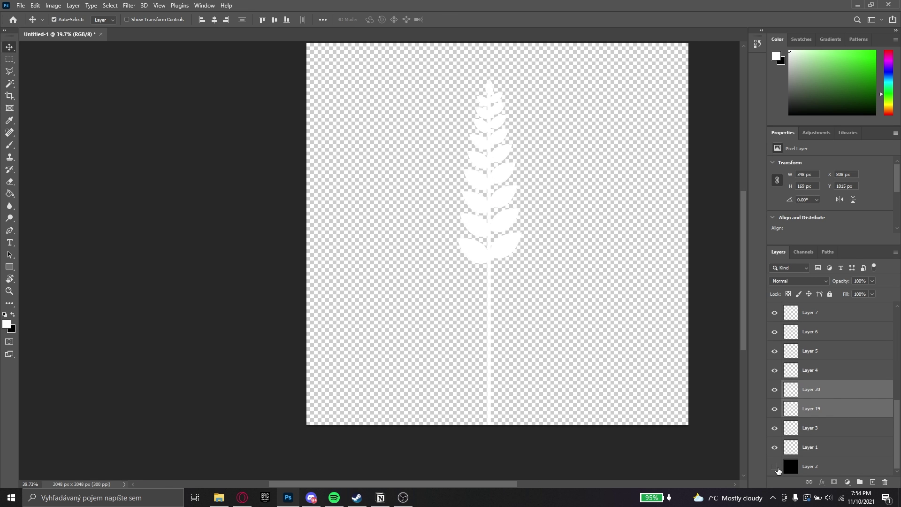
left_click(22, 6)
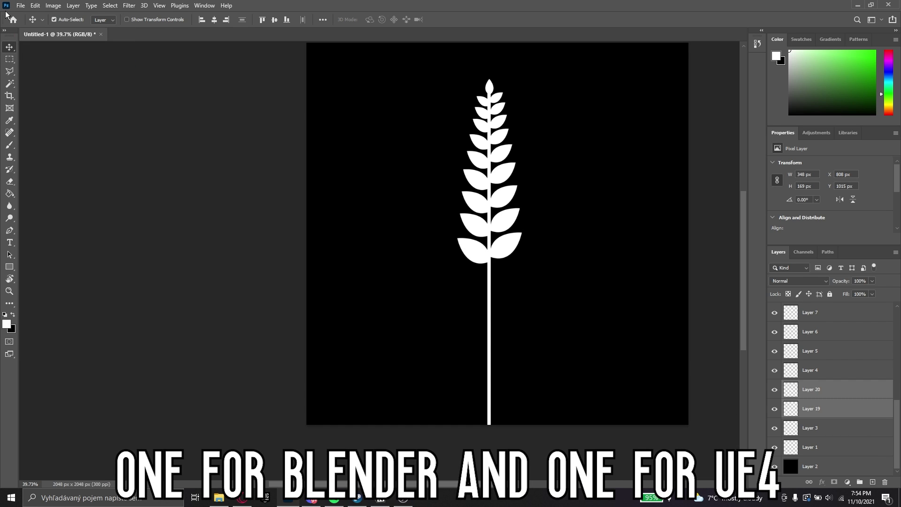
left_click(21, 6)
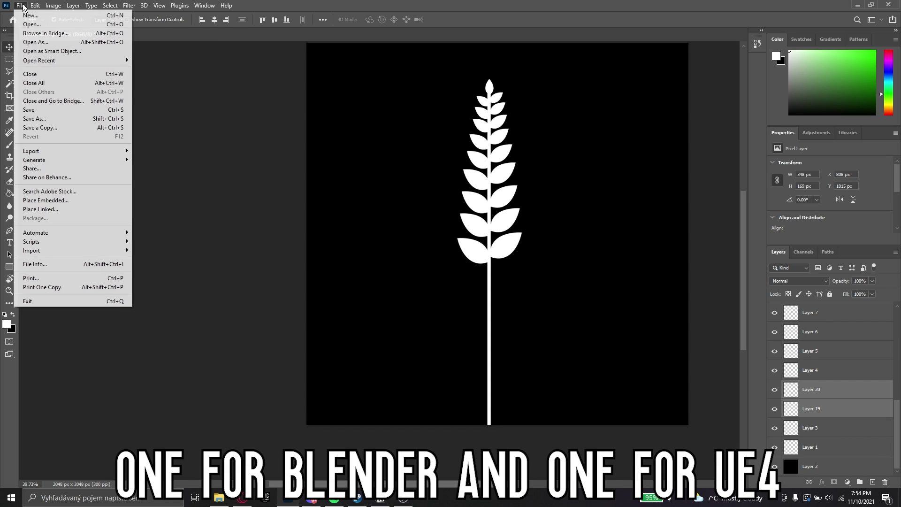
left_click(40, 128)
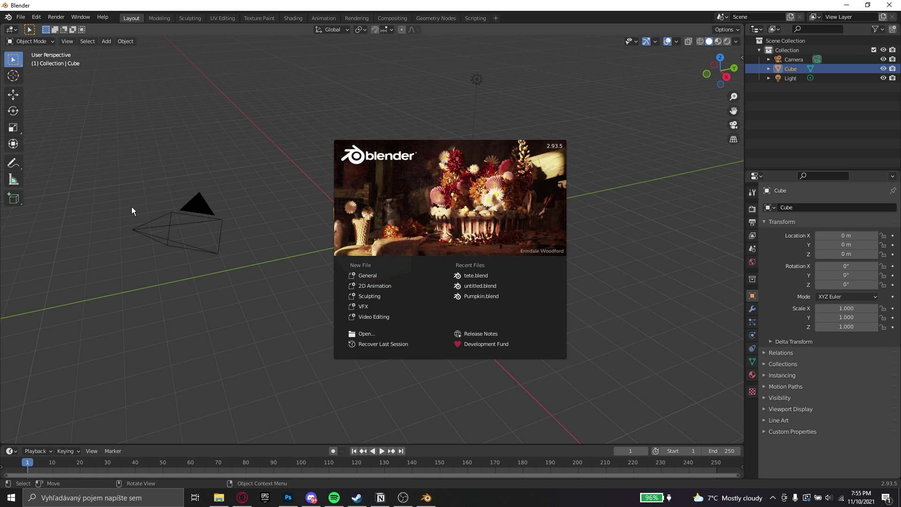
Close the splash and delete the default camera, cube and light
left_click(380, 276)
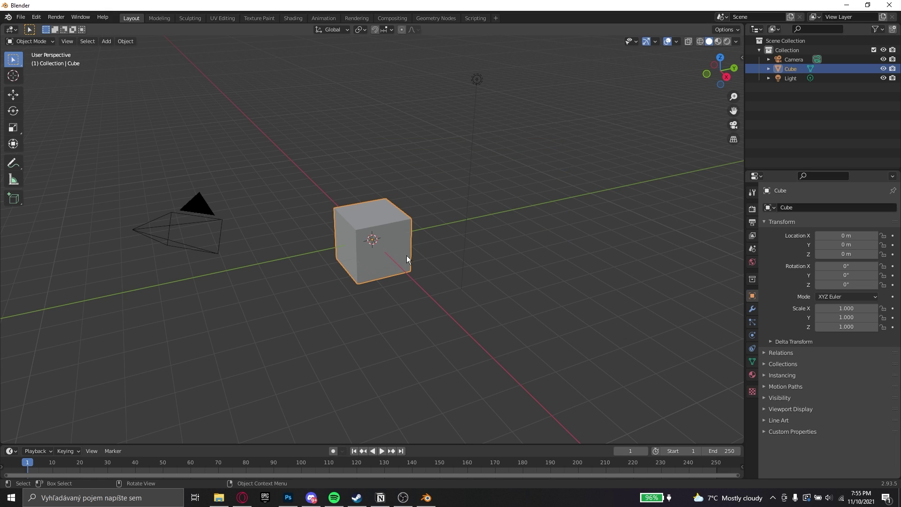
left_click_drag(527, 57, 130, 292)
key("Delete")
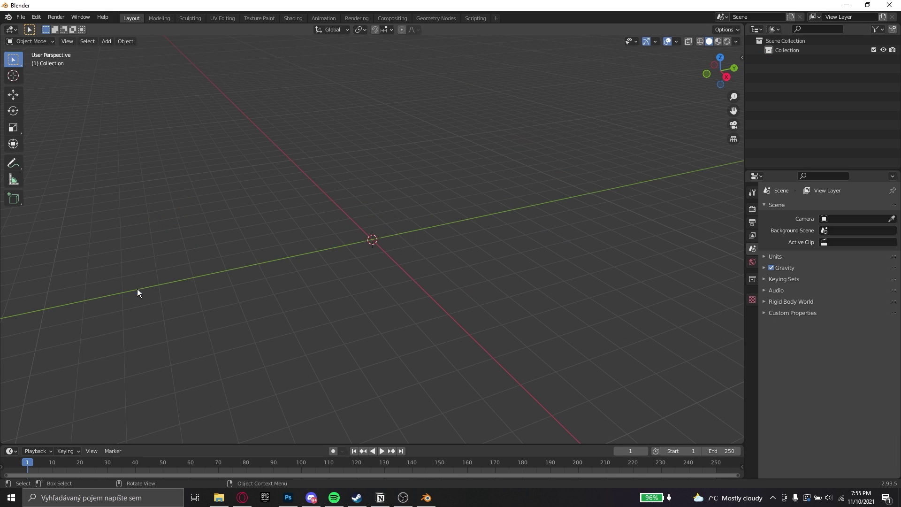
Add a plane mesh and give it a new material, Material.001
key("shift+a")
left_click(20, 17)
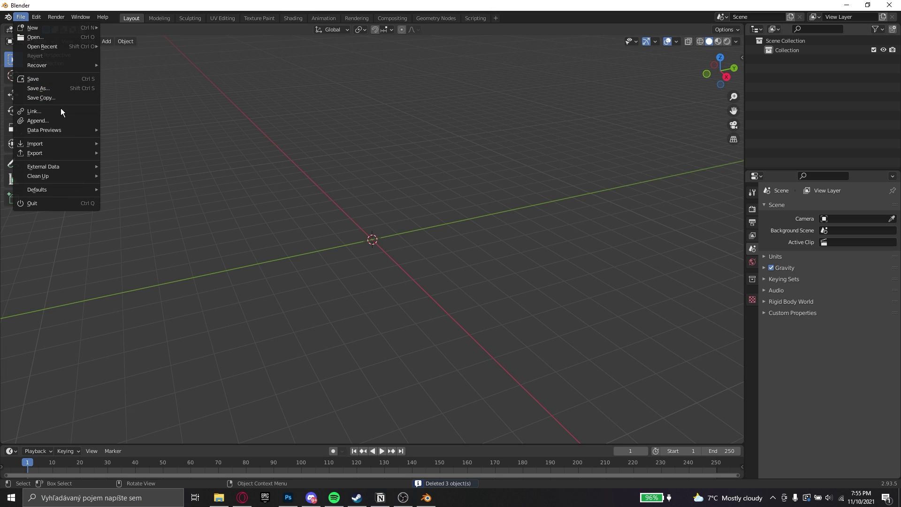
key("shift+a")
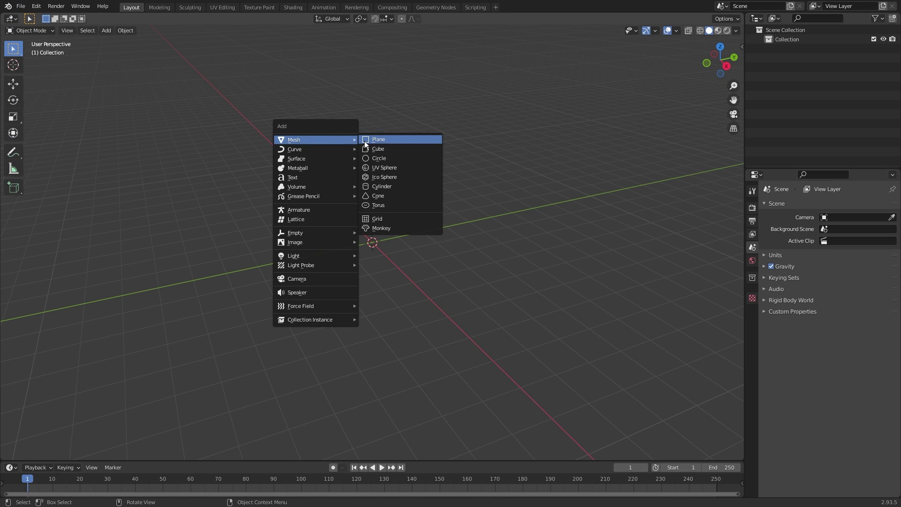
left_click(365, 140)
middle_click_drag(368, 140, 364, 164)
scroll(364, 165, "up", 4)
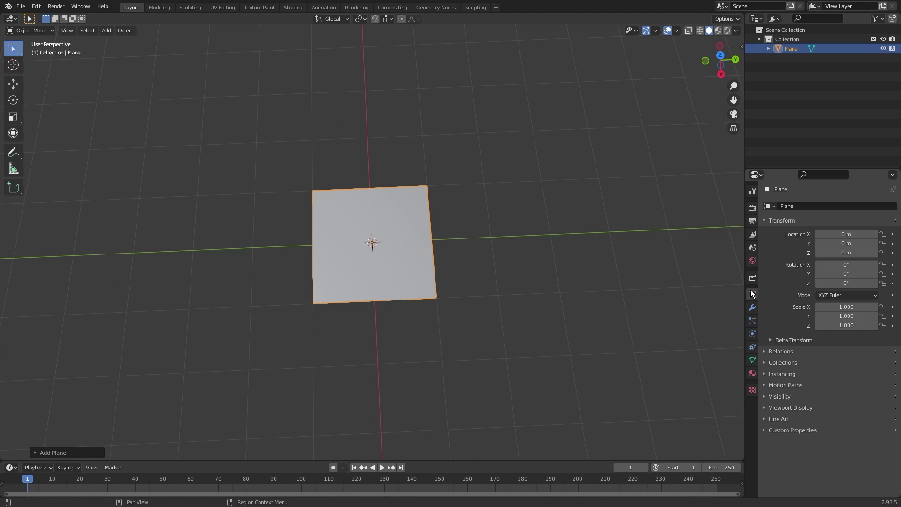
left_click(752, 373)
left_click(808, 244)
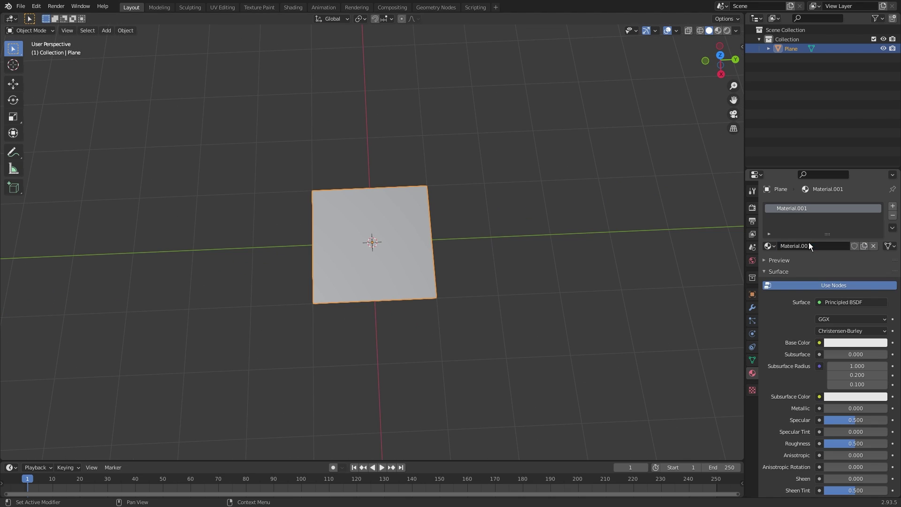
Use an Image Texture loaded with WheatPNG.png as the plane material's Base Color
left_click(820, 343)
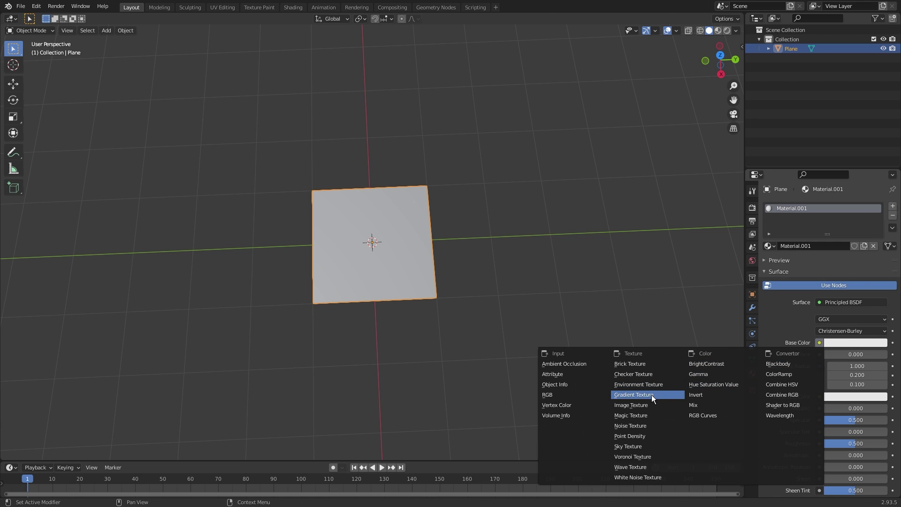
left_click(648, 405)
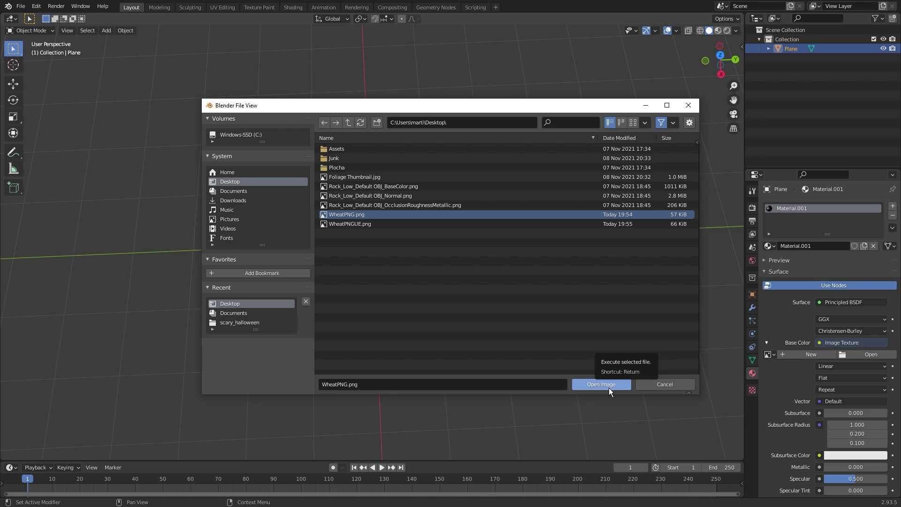
left_click(610, 386)
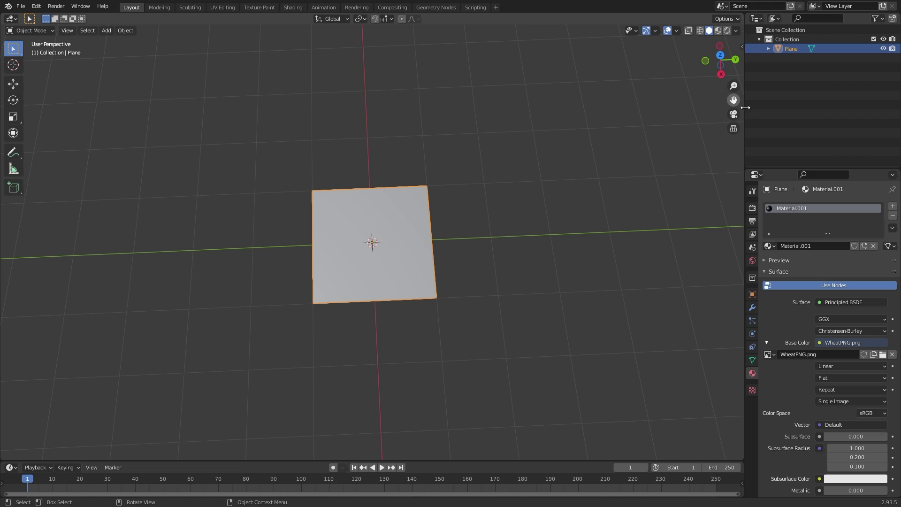
scroll(814, 318, "down", 15)
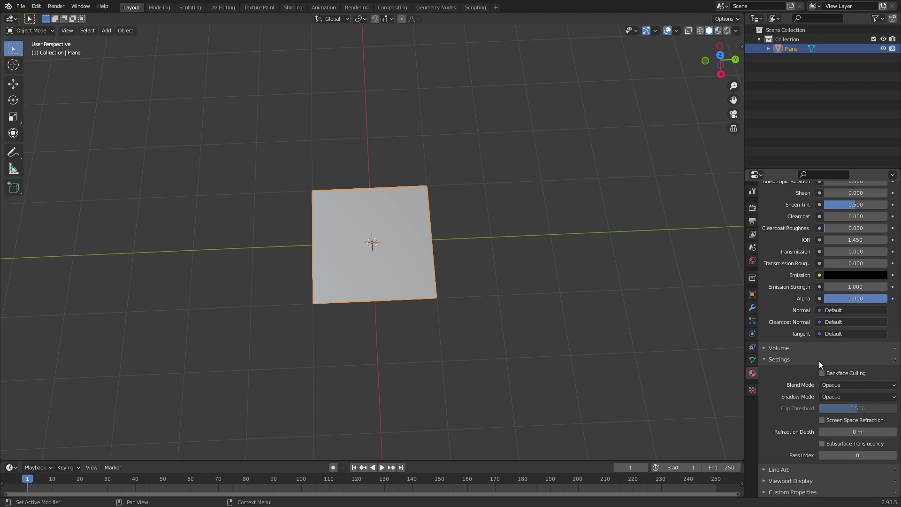
Set the material blend mode to Alpha Clip and link the image's Alpha into the Principled BSDF Alpha
left_click(828, 384)
left_click(839, 405)
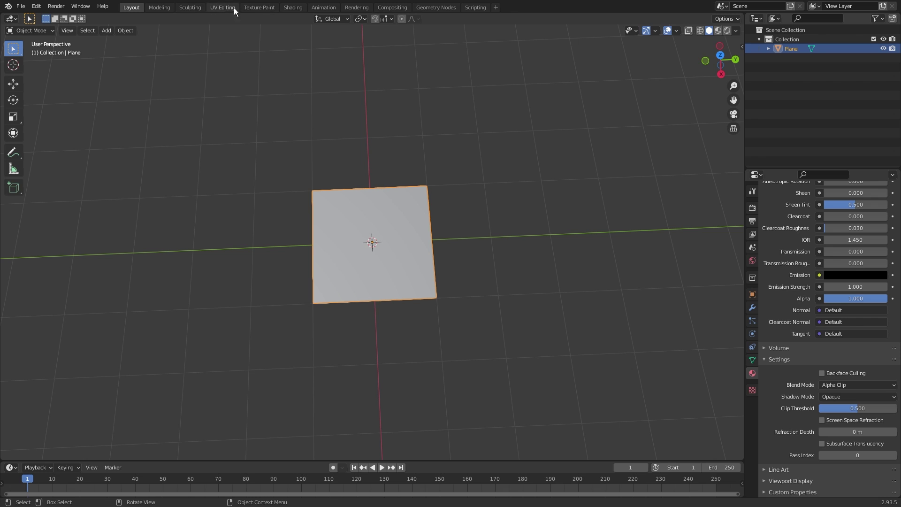
left_click(291, 7)
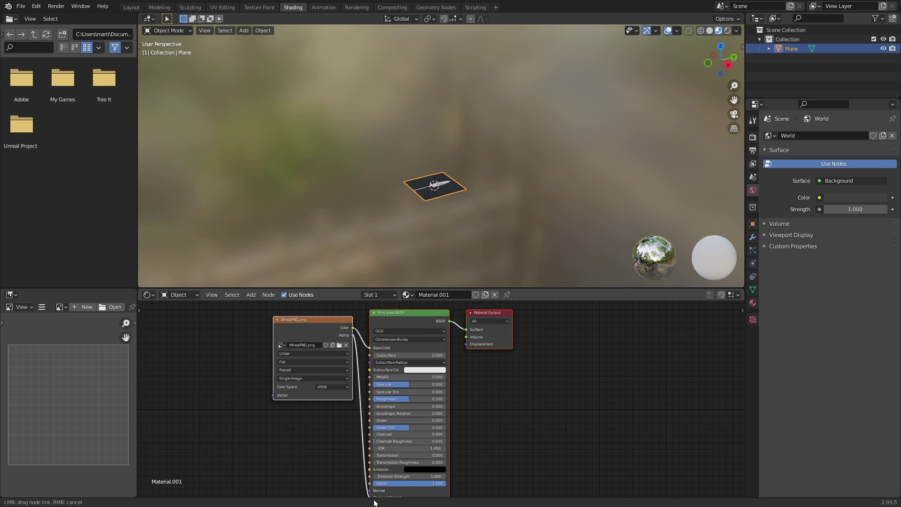
left_click_drag(371, 489, 371, 484)
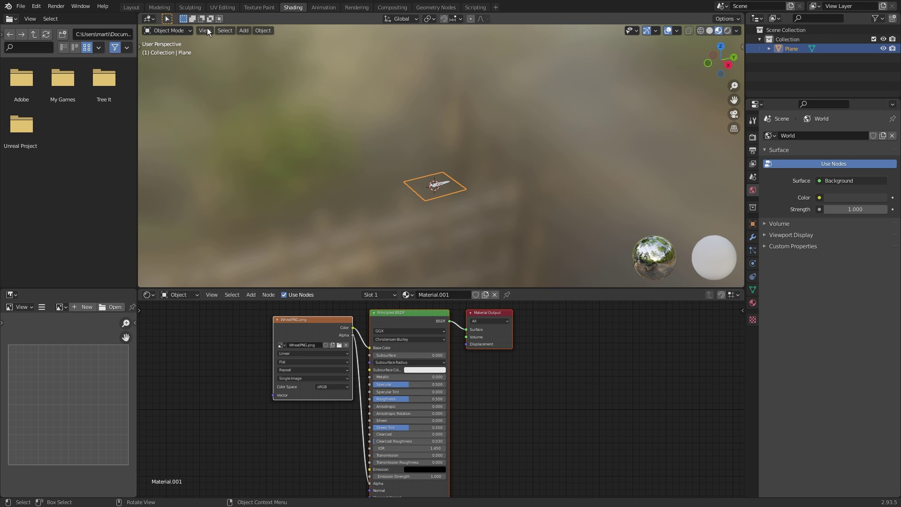
Back in Layout, turn on Material Preview and stand the plane upright with a 90° X rotation
left_click(134, 8)
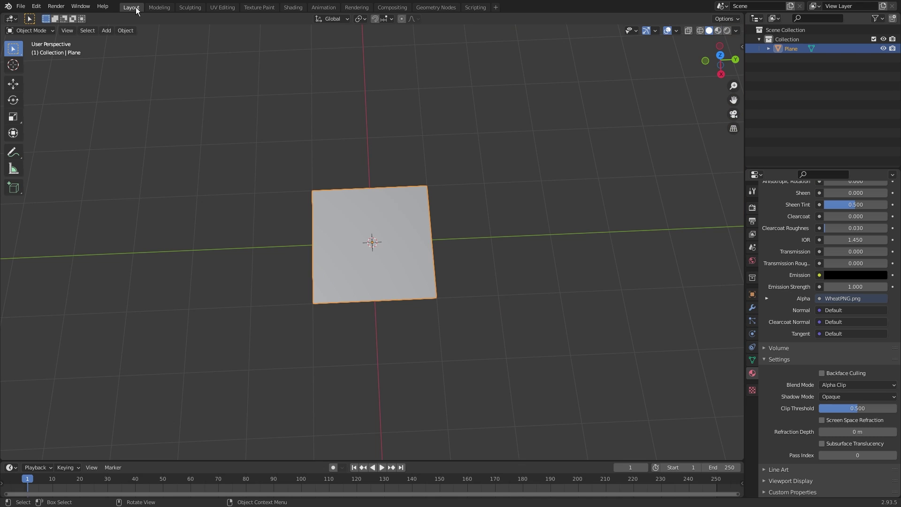
left_click(719, 32)
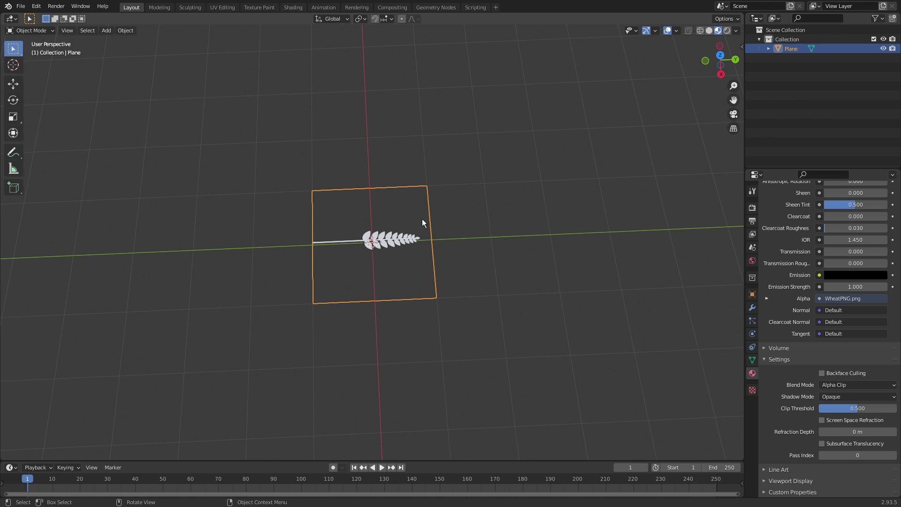
middle_click_drag(421, 219, 486, 243)
type("r")
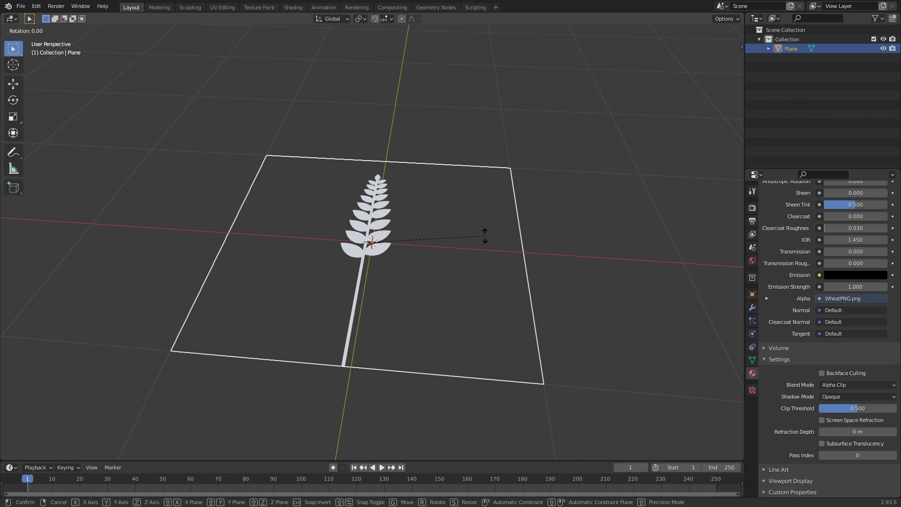
type("x90")
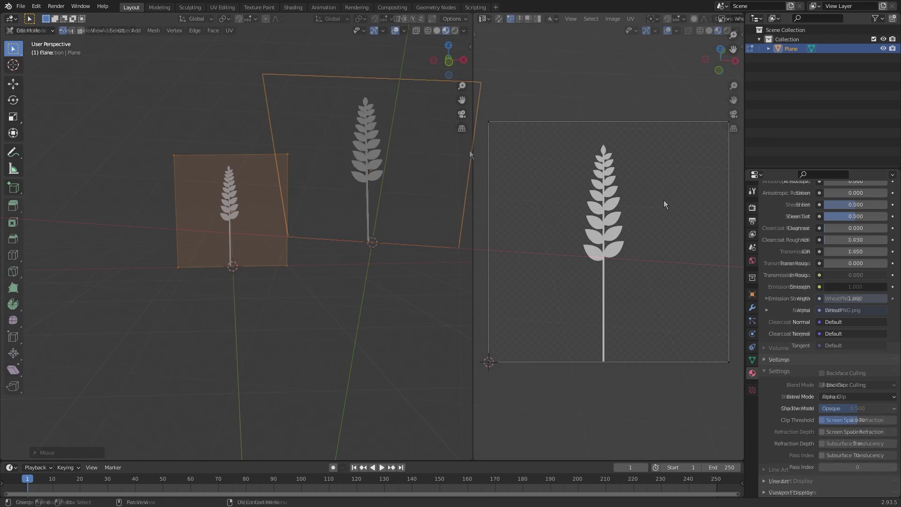
Slide the right and left UV edges along X to crop tightly around the wheat stalk
key("g")
key("x")
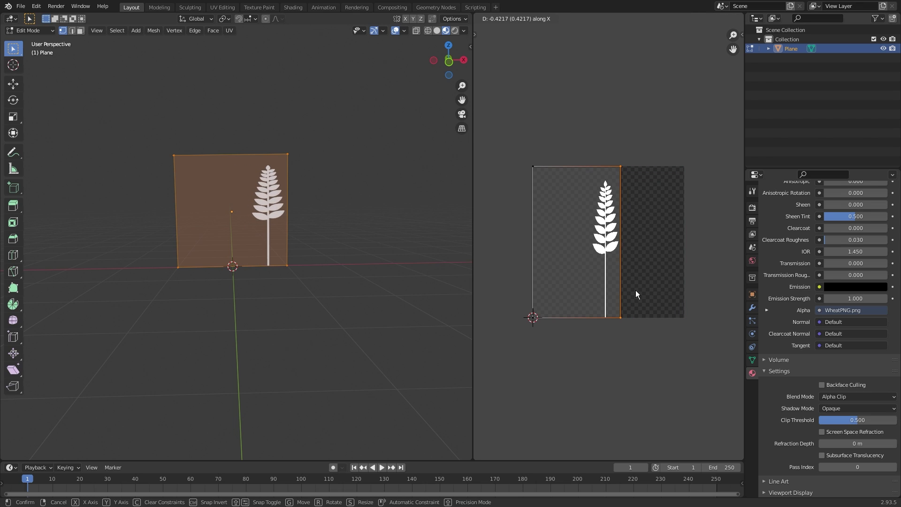
left_click(635, 289)
scroll(634, 288, "up", 3)
key("g")
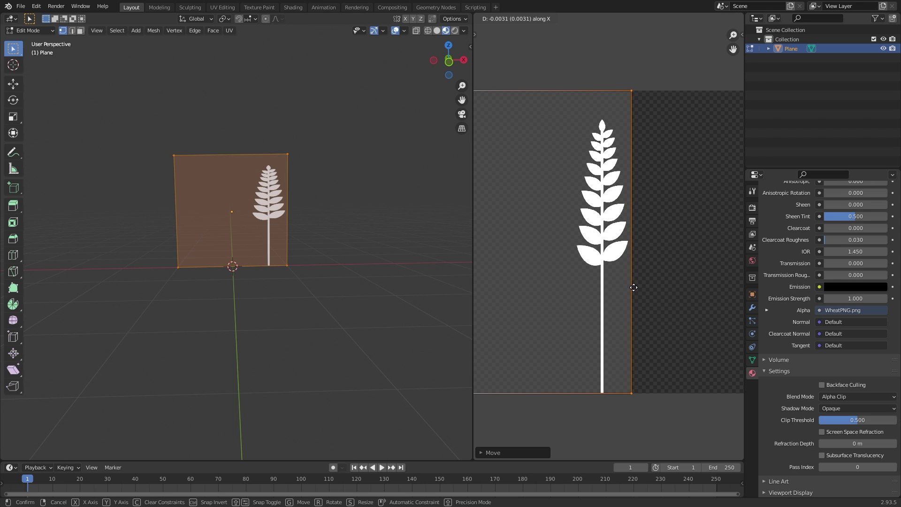
right_click(632, 288)
scroll(633, 287, "down", 3)
key("b")
left_click_drag(522, 134, 550, 331)
scroll(550, 331, "up", 3)
key("g")
key("x")
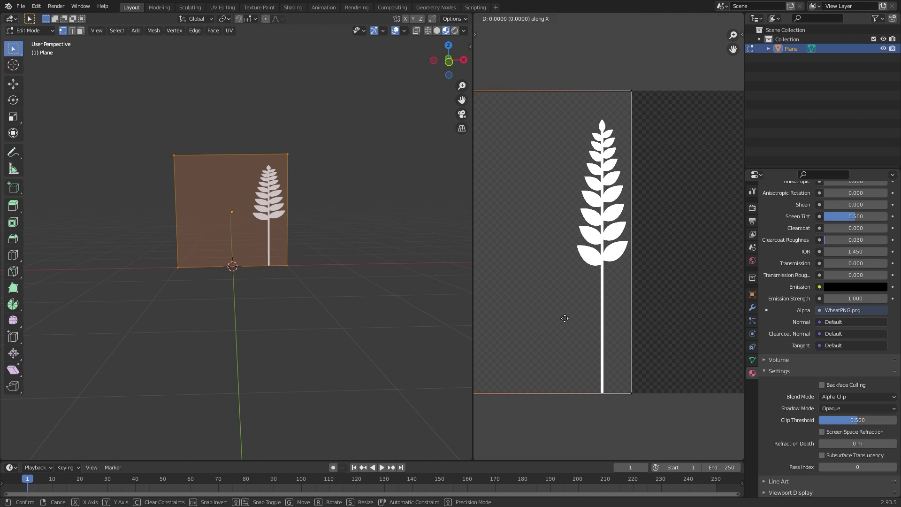
left_click(680, 317)
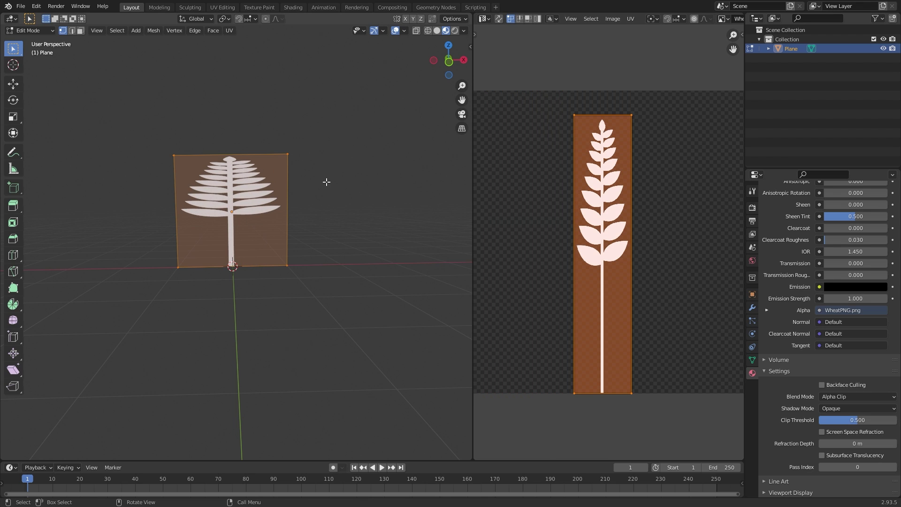
left_click_drag(268, 261, 253, 319)
Narrow the plane's right edge along X to hug the wheat and set the copy's rotation
key("g")
key("x")
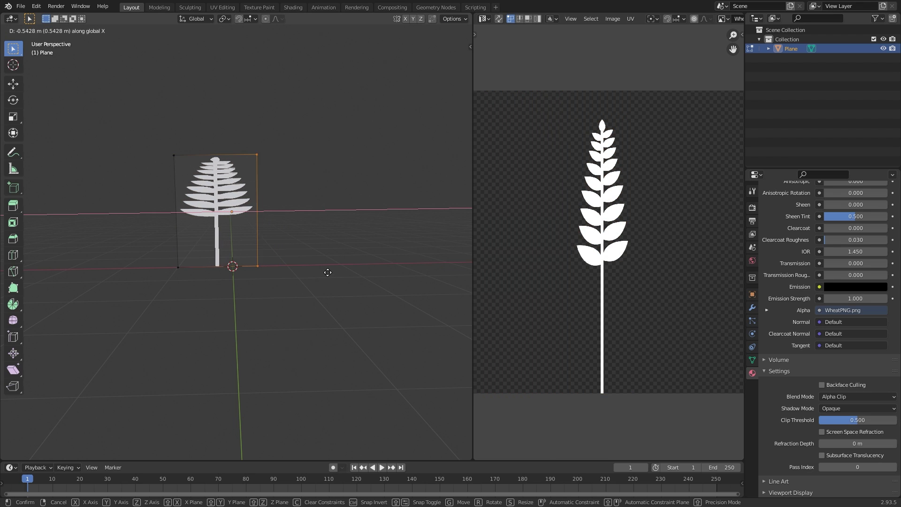
left_click(266, 272)
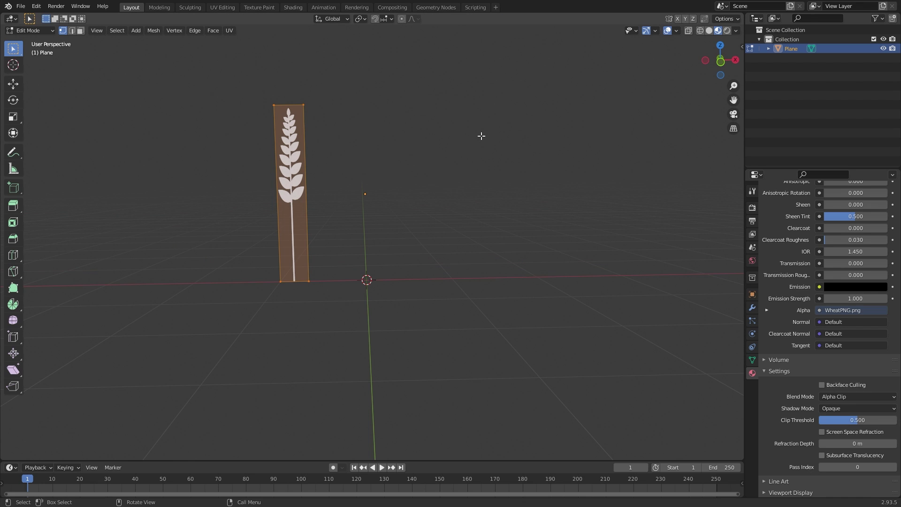
key("KP_1")
key("x")
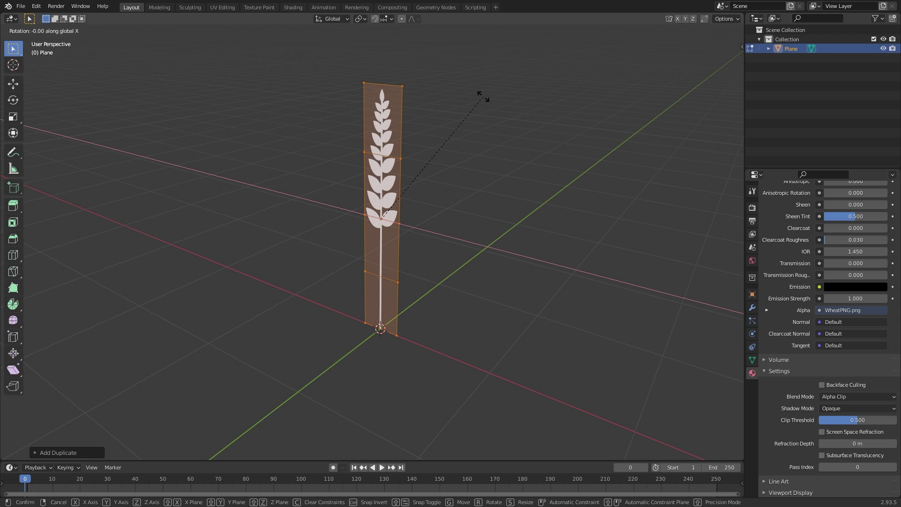
key("x")
key("x")
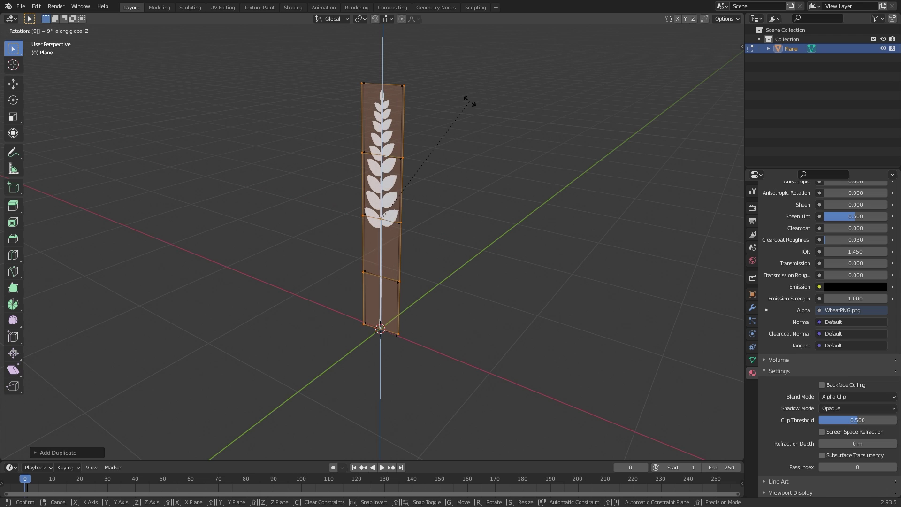
type("0")
key("Return")
Duplicate the wheat object in place and search for Flip normals in Edit Mode
key("ctrl+Tab")
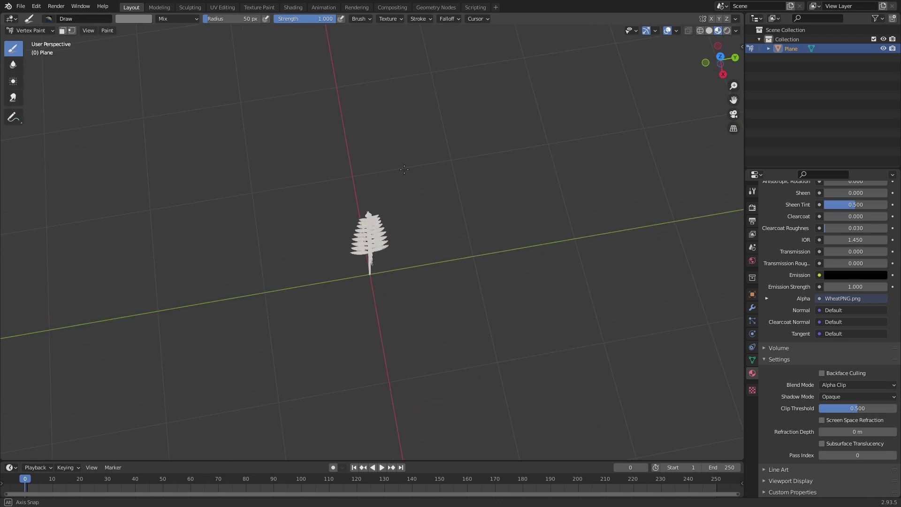
key("shift+d")
key("Escape")
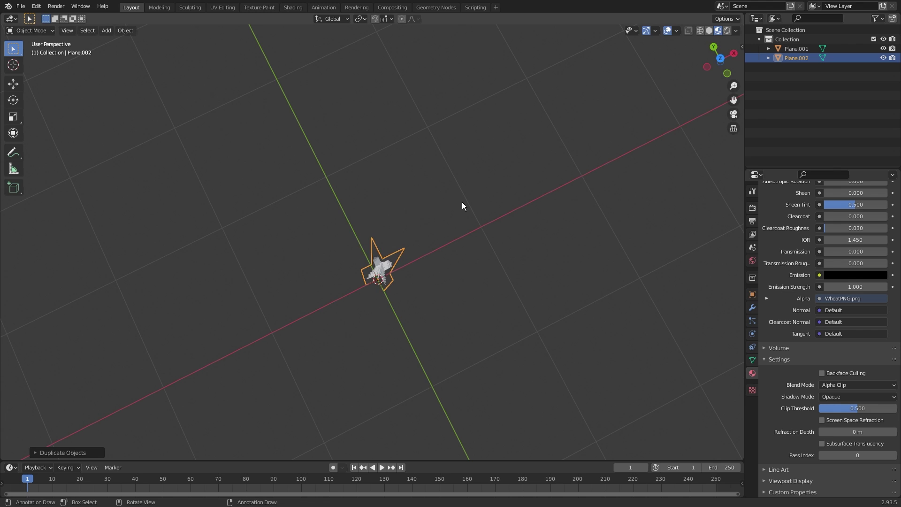
key("Tab")
middle_click_drag(461, 201, 488, 159)
key("F3")
type("fl")
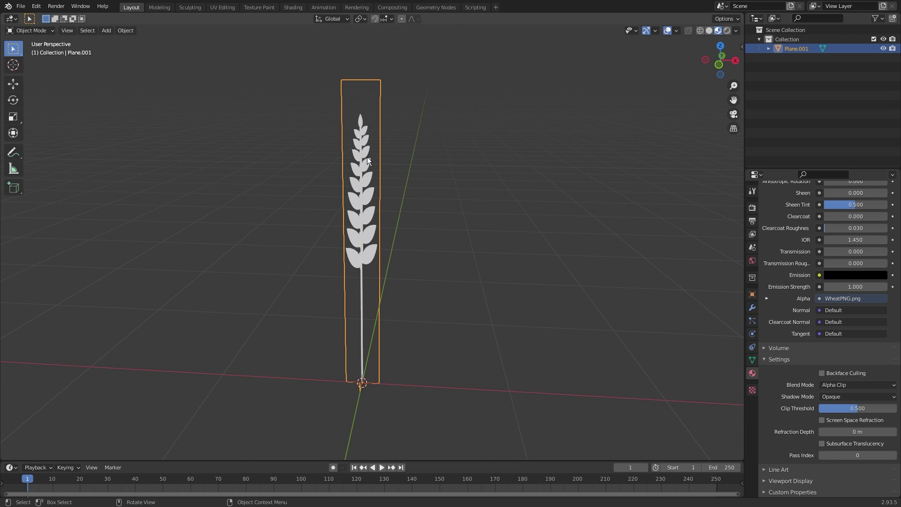
Apply all transforms to the wheat plane
right_click(367, 157)
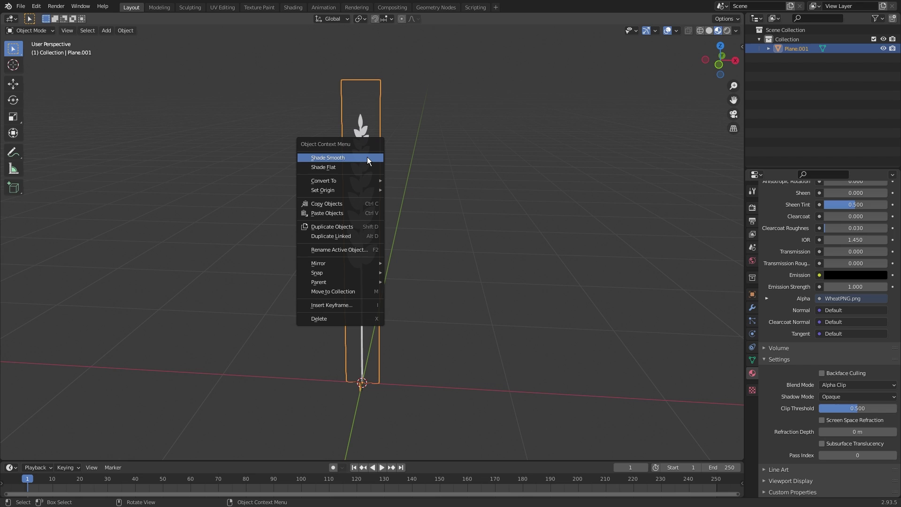
key("ctrl+a")
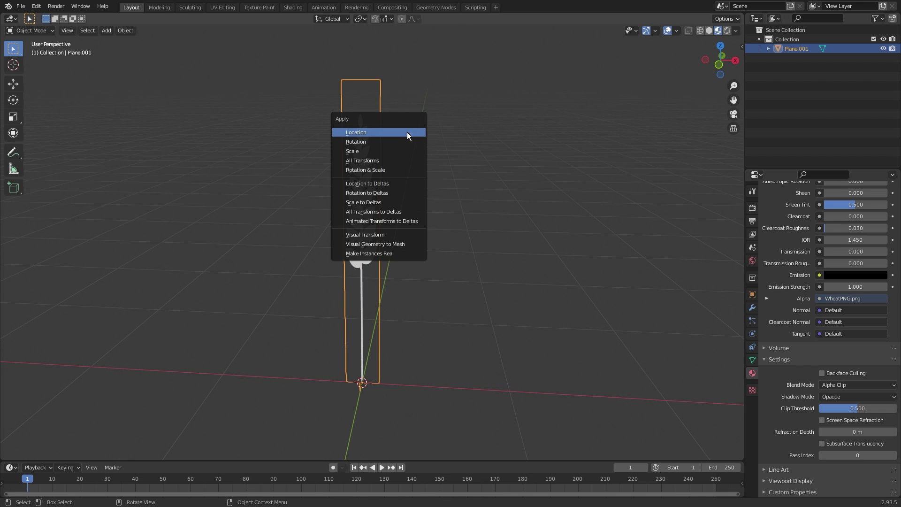
left_click(390, 161)
Point all the wheat mesh normals at a target, aiming them toward Z 10000
key("Tab")
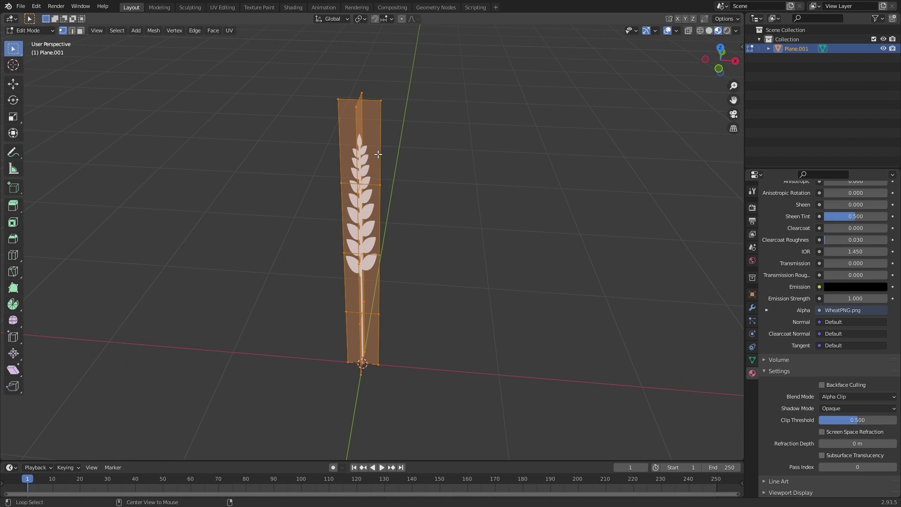
key("alt+n")
left_click(328, 197)
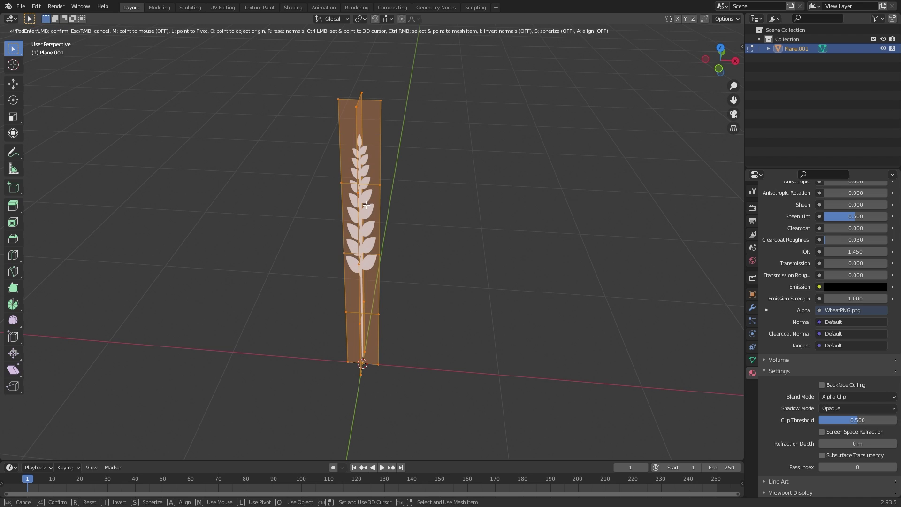
left_click(409, 212)
middle_click_drag(410, 212, 375, 221)
left_click(57, 453)
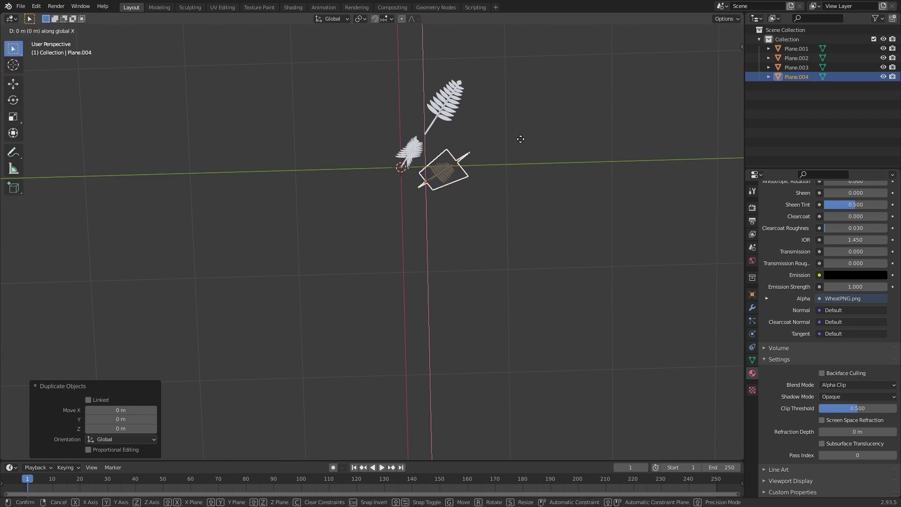
Duplicate more wheat planes, bending the stalk tops and repositioning the Plane.002 copy
key("shift+d")
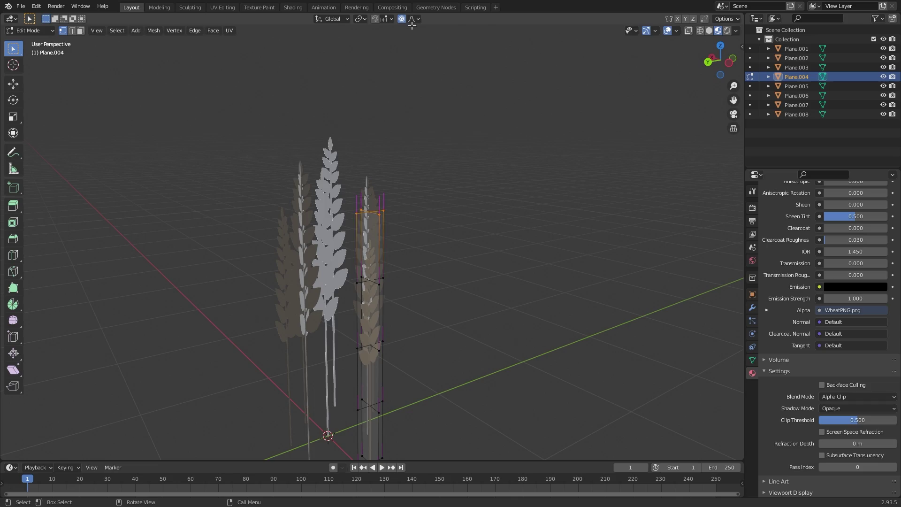
key("g")
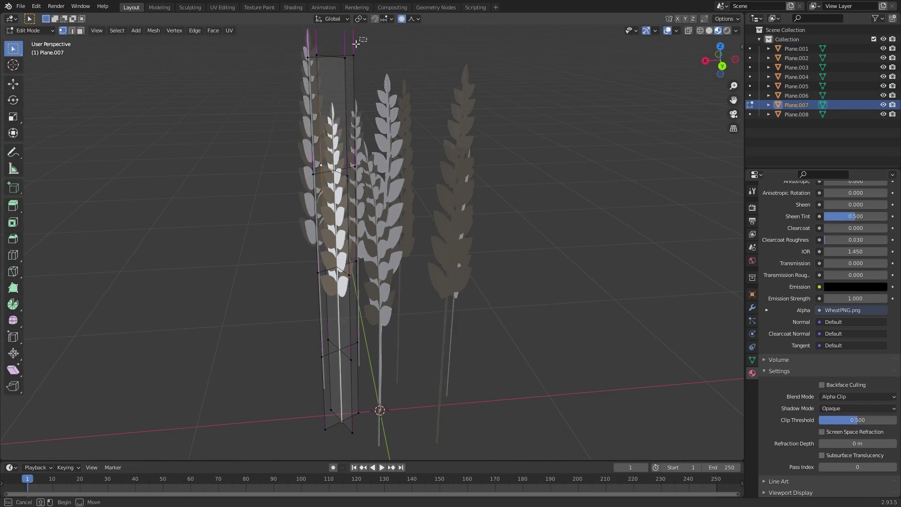
key("g")
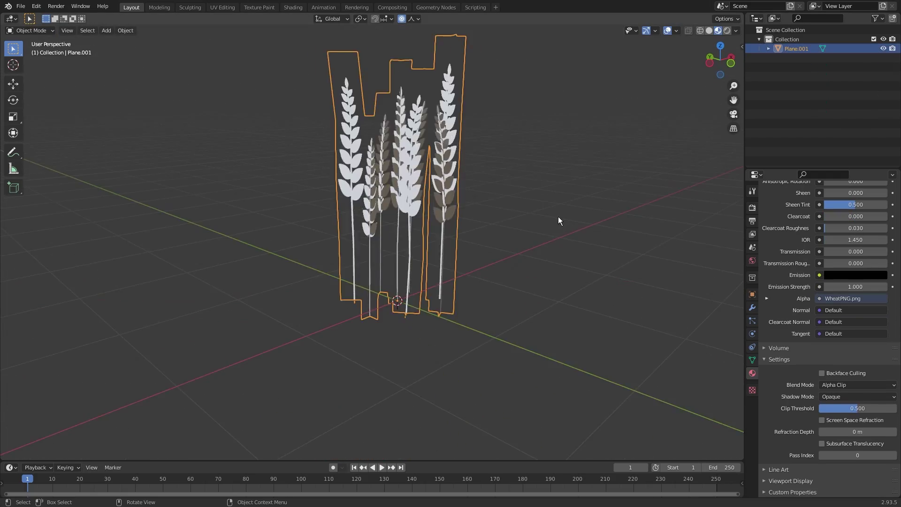
Export the wheat mesh as an FBX (.fbx) file
left_click(21, 6)
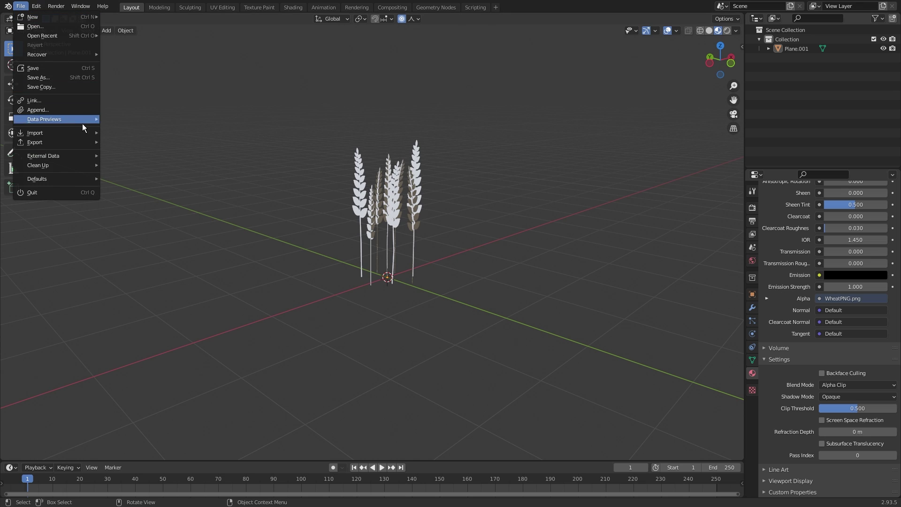
mouse_move(72, 140)
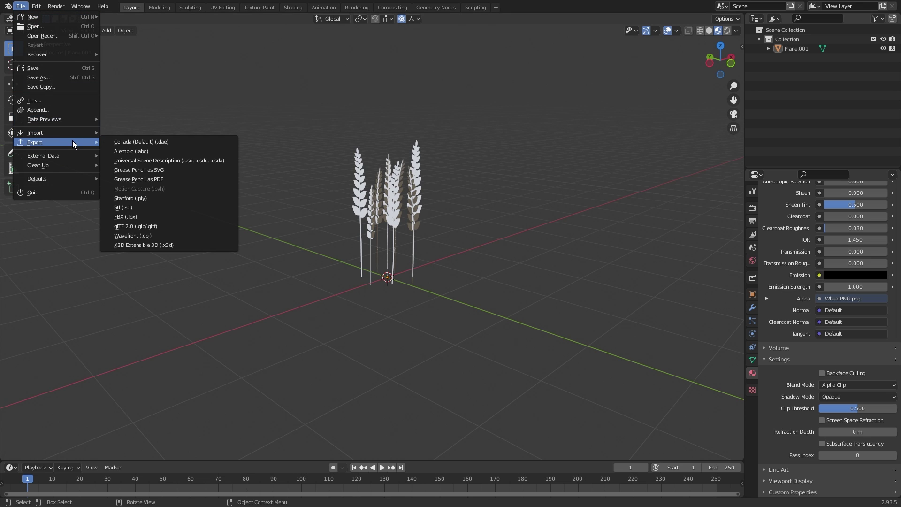
left_click(141, 216)
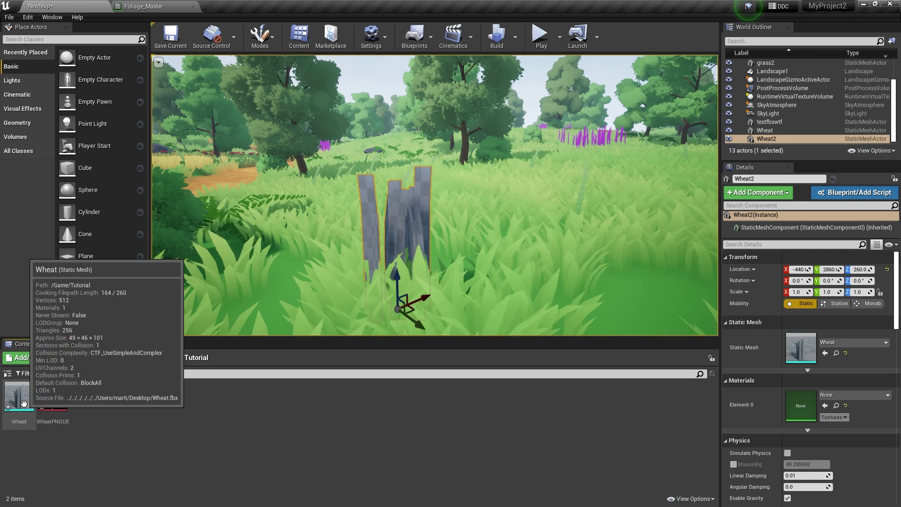
Create a new material asset named Foliage_Mat in the Content Browser
right_click(125, 408)
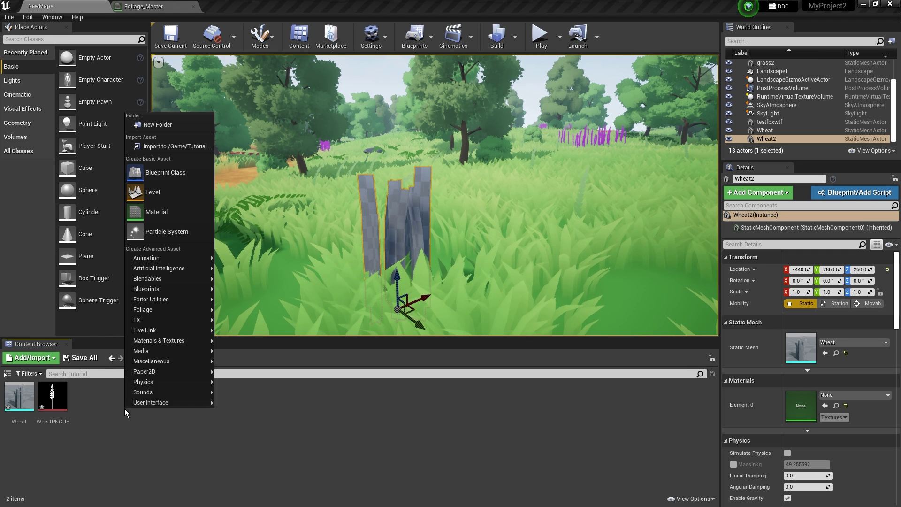
left_click(197, 187)
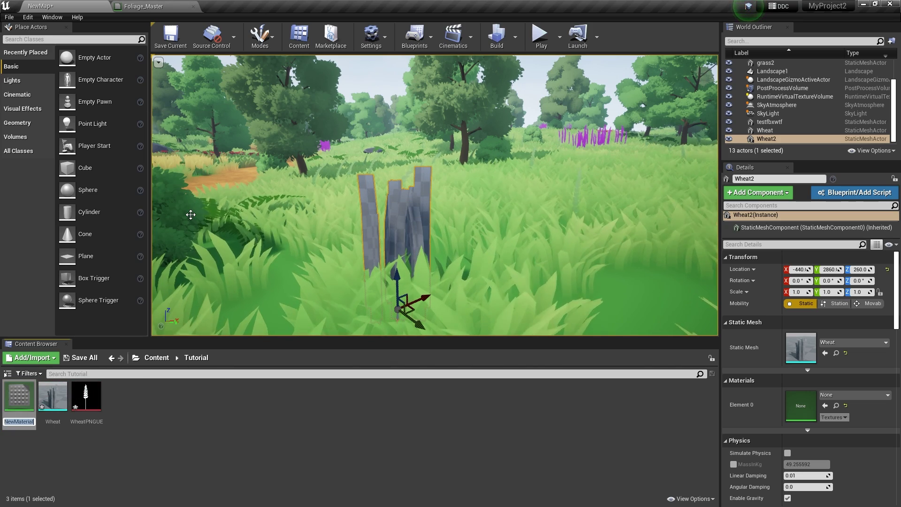
type("Foliag")
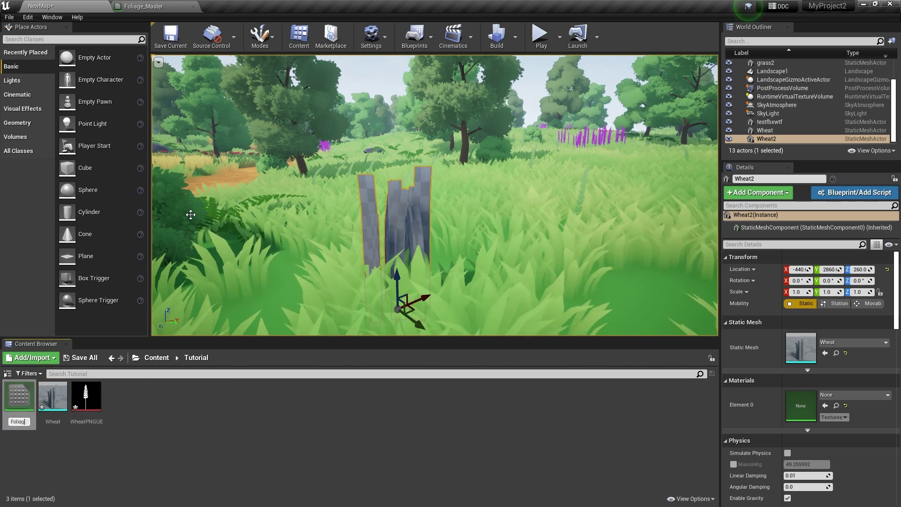
type("e_Mat")
key("Return")
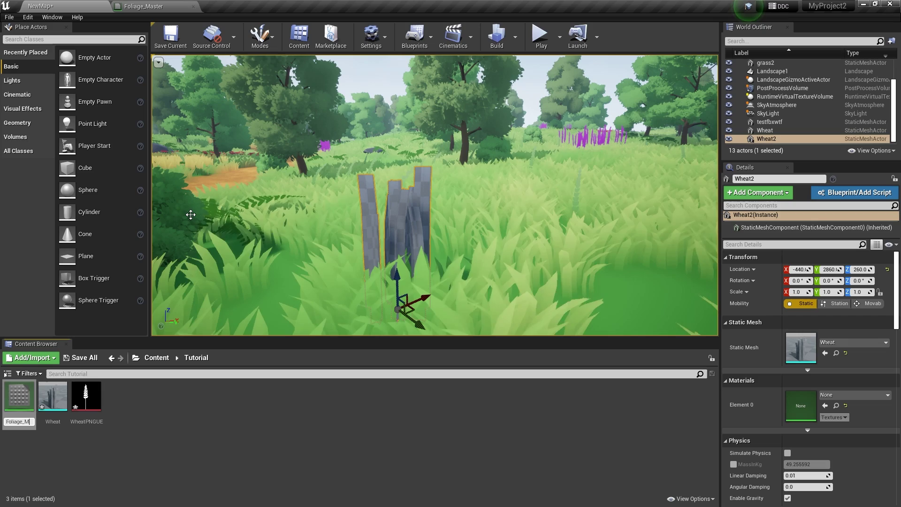
Open Foliage_Mat and drag the WheatPNGUE texture into its node graph
scroll(191, 215, "down", 3)
double_click(19, 397)
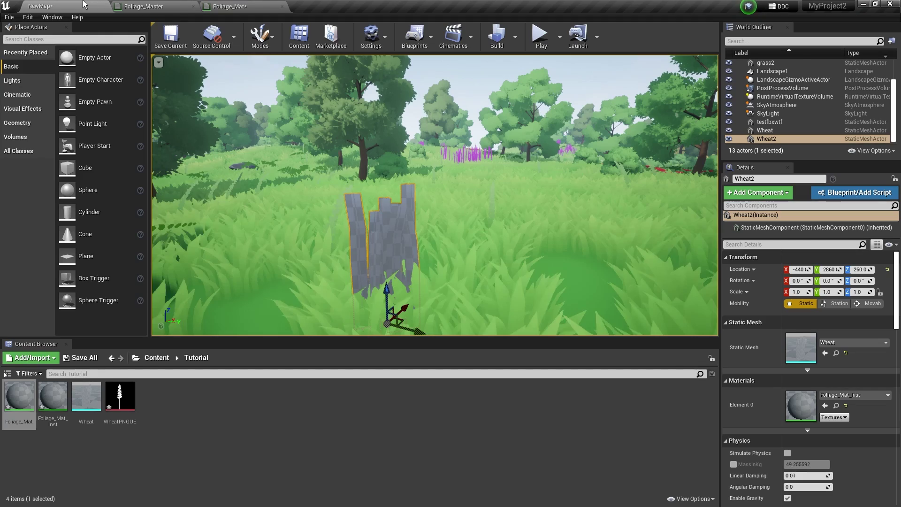
left_click_drag(120, 397, 295, 239)
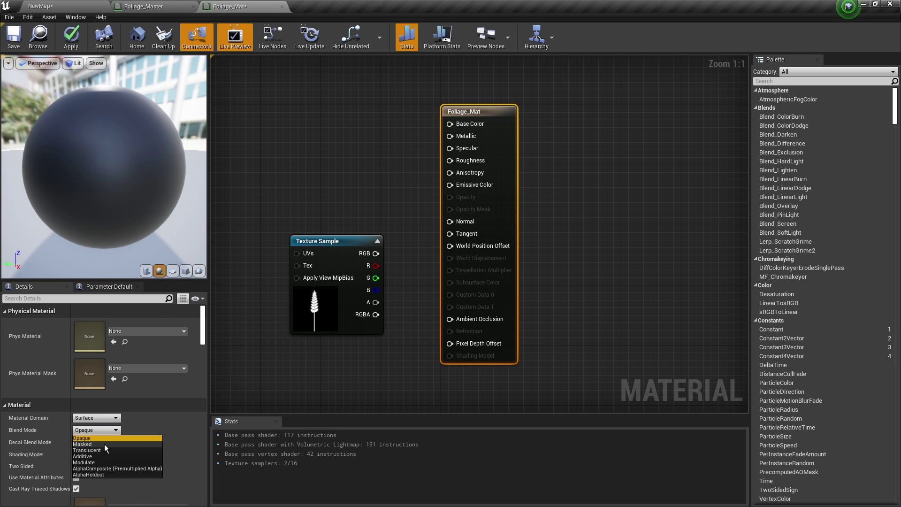
Set Foliage_Mat to Masked blending with the texture's RGB driving Opacity Mask
left_click(104, 444)
left_click_drag(358, 259, 358, 220)
left_click_drag(375, 213, 449, 209)
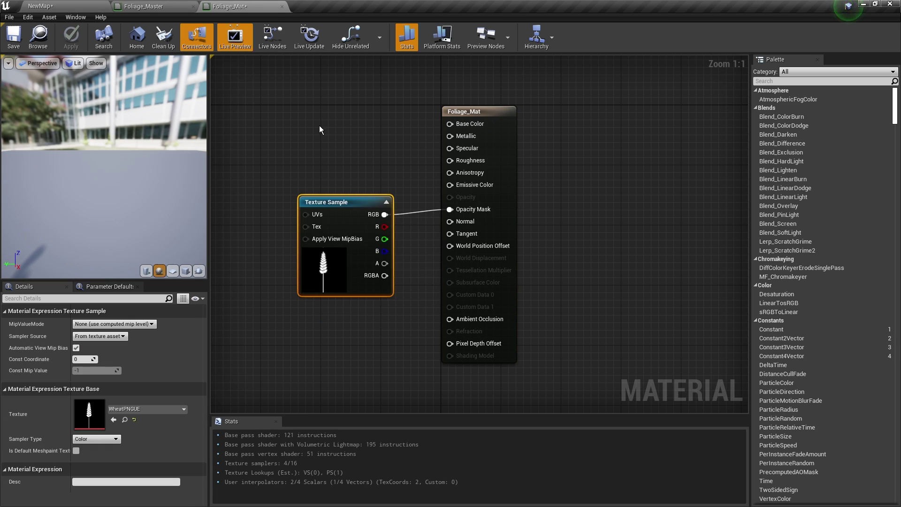
Add two Color vector parameter nodes
right_click(315, 124)
left_click(338, 141)
type("Color")
scroll(377, 179, "down", 2)
key("Return")
key("ctrl+c")
key("ctrl+v")
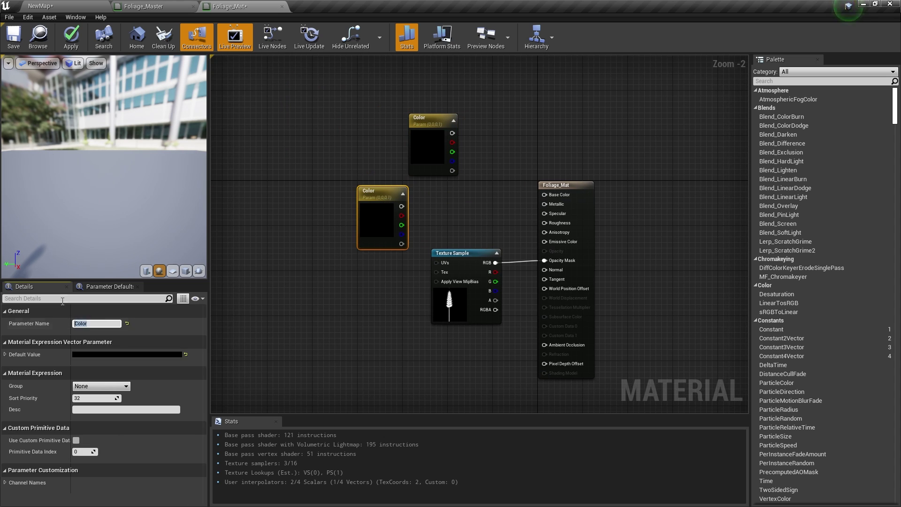
scroll(446, 134, "up", 2)
Add a LinearGradient node, discarding the radial gradient added by mistake
right_click_drag(304, 333, 387, 236)
right_click(387, 236)
type("radial")
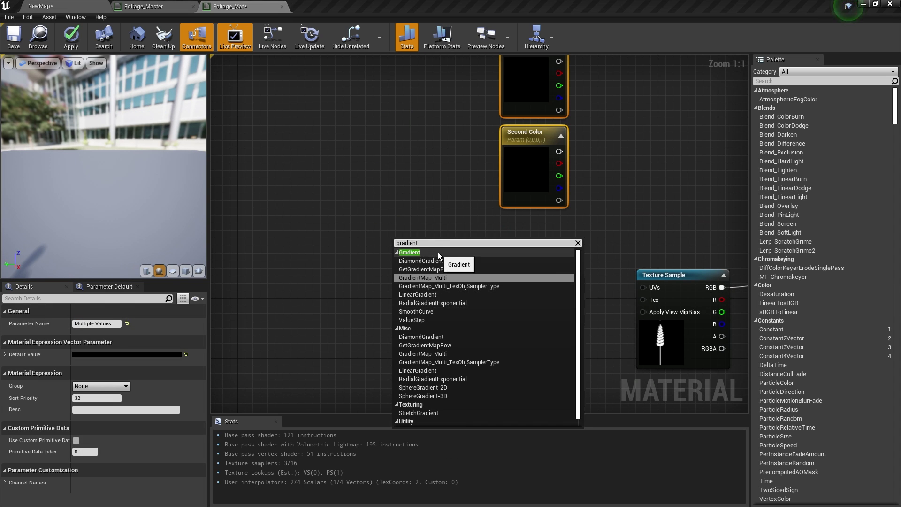
left_click(438, 252)
key("Delete")
right_click(435, 236)
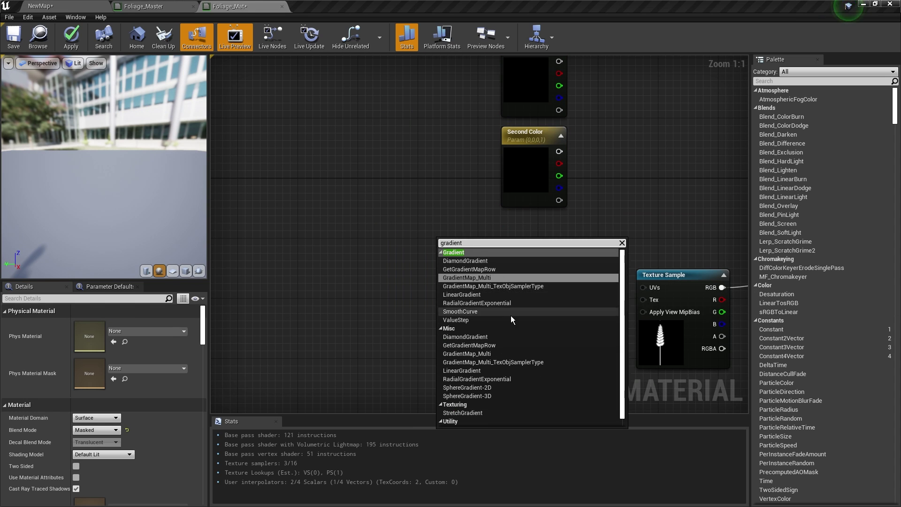
left_click(511, 315)
Add a Multiply node with a Gradient_Strenght scalar parameter wired into its B input
right_click(498, 262)
type("multiply")
key("Return")
right_click(401, 322)
left_click(409, 274)
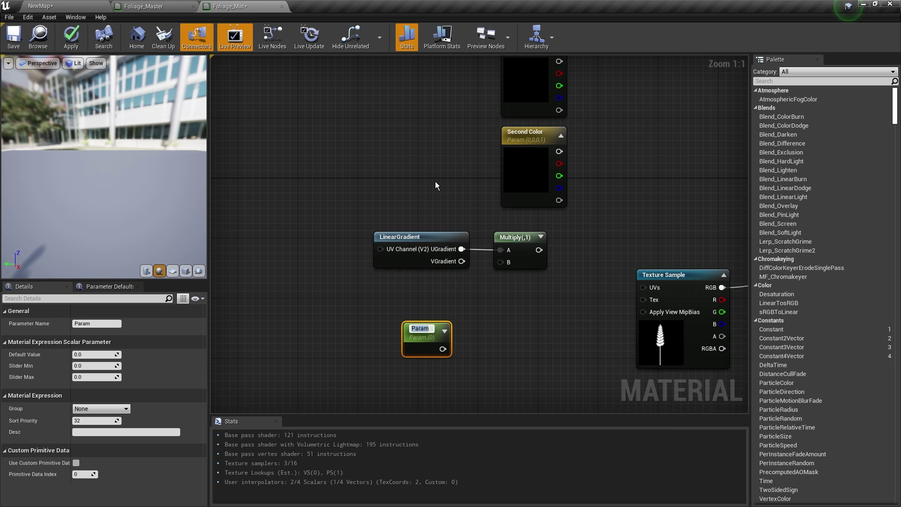
type("Gradient_Strenght")
key("Return")
left_click_drag(449, 349, 500, 262)
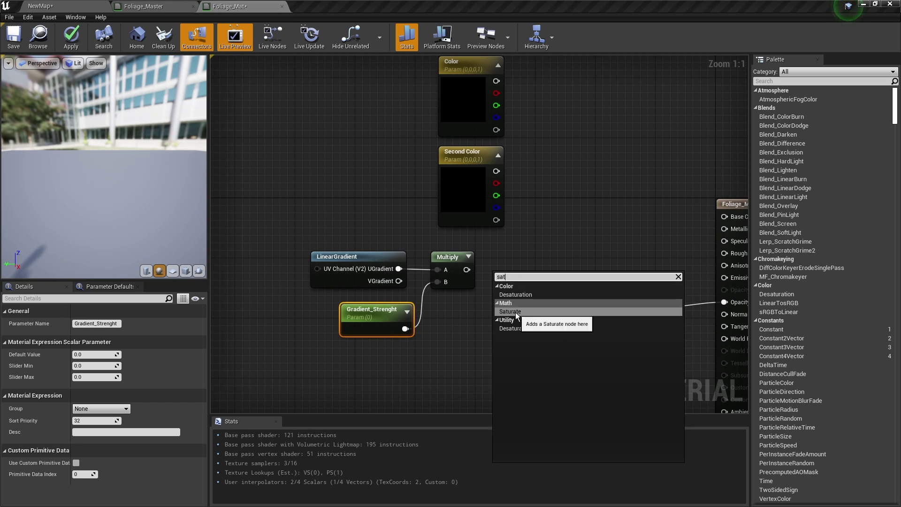
right_click_drag(666, 138, 452, 188)
right_click(452, 188)
type("ler")
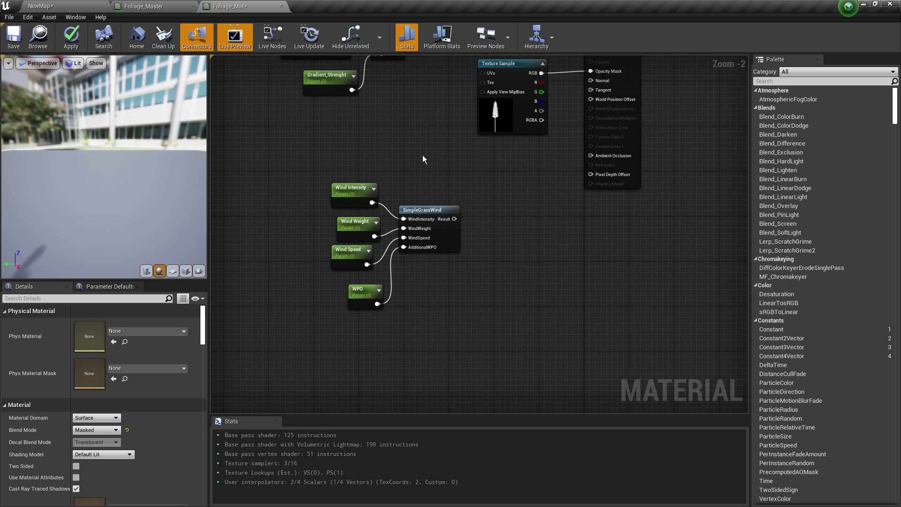
Add a LinearInterpolate node fed by SimpleGrassWind's result and a Constant of 1
right_click(451, 273)
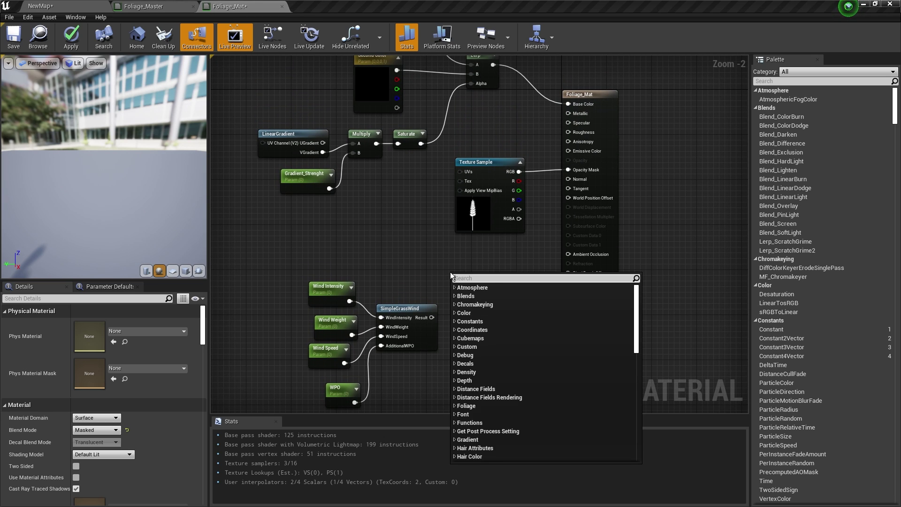
type("lerp")
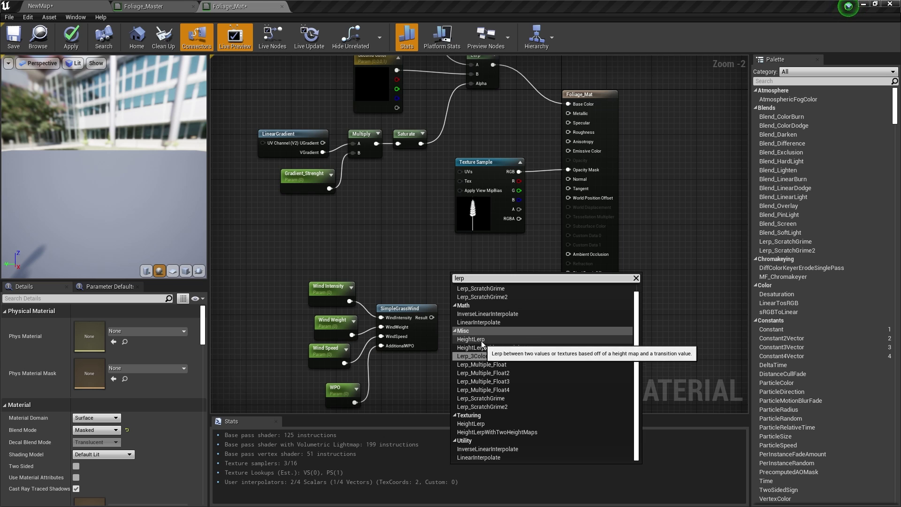
left_click(481, 323)
scroll(469, 288, "up", 2)
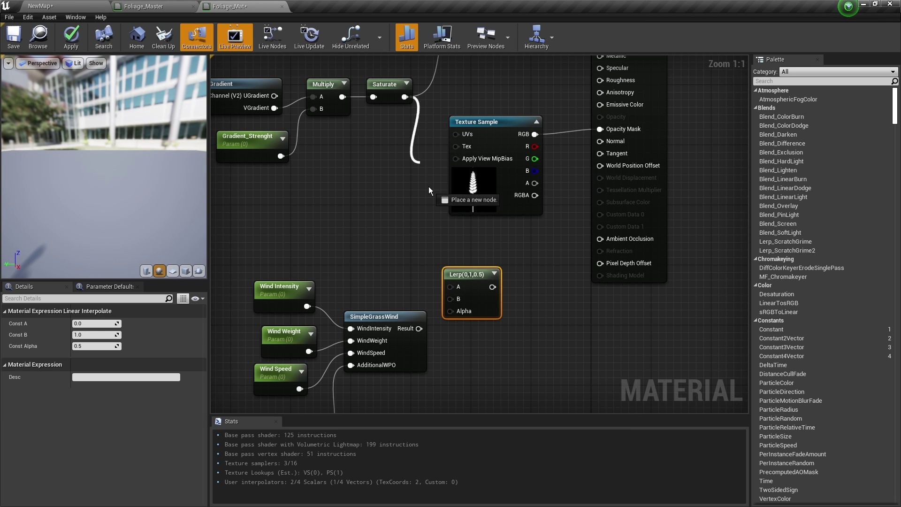
left_click_drag(459, 280, 471, 279)
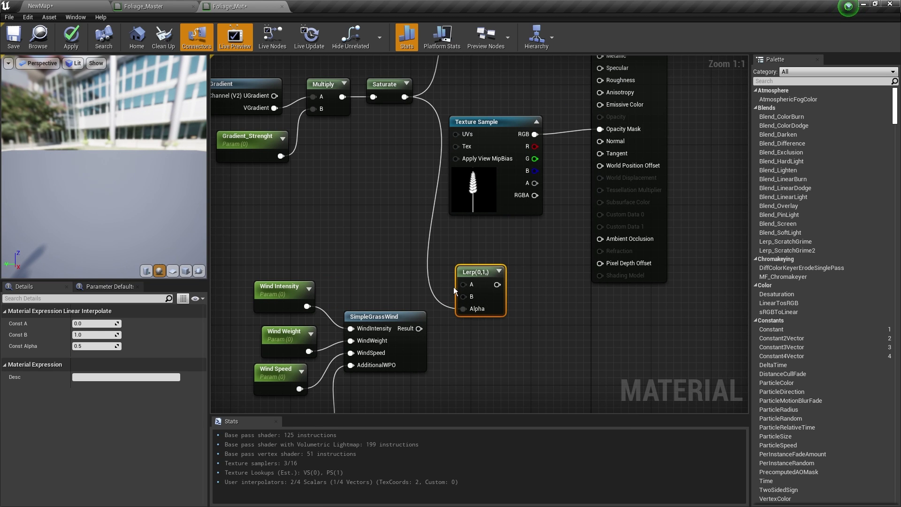
left_click_drag(419, 328, 463, 285)
left_click(364, 253)
left_click_drag(376, 268, 443, 287)
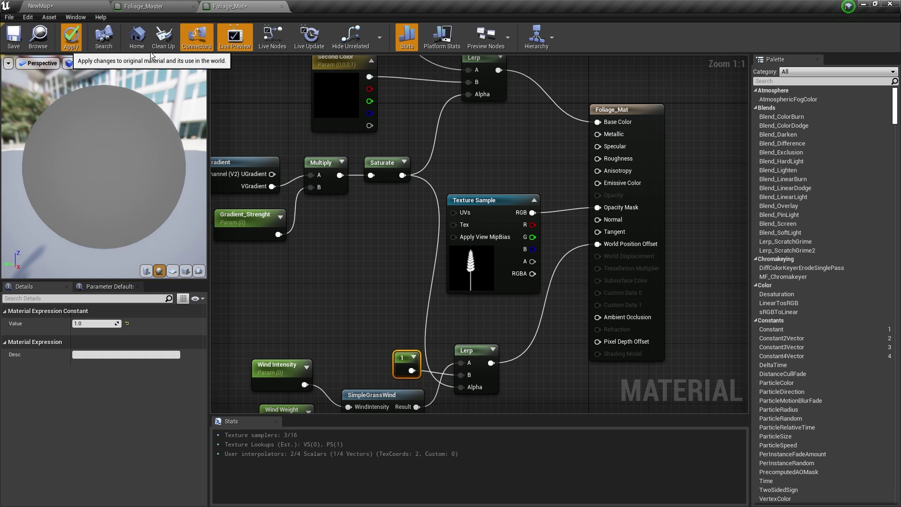
Apply the material and add a Use Texture? static switch with constant 1 on its False input
left_click(71, 37)
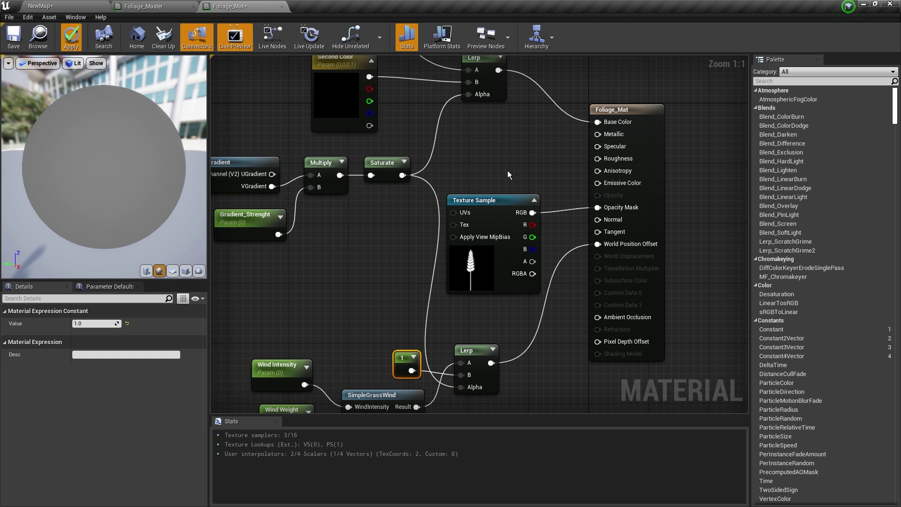
left_click_drag(465, 194, 346, 209)
right_click(514, 188)
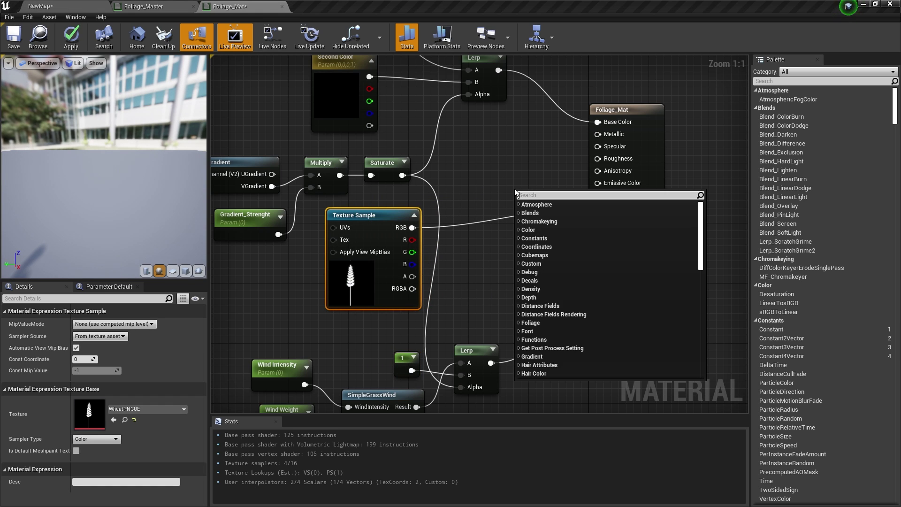
type("switch")
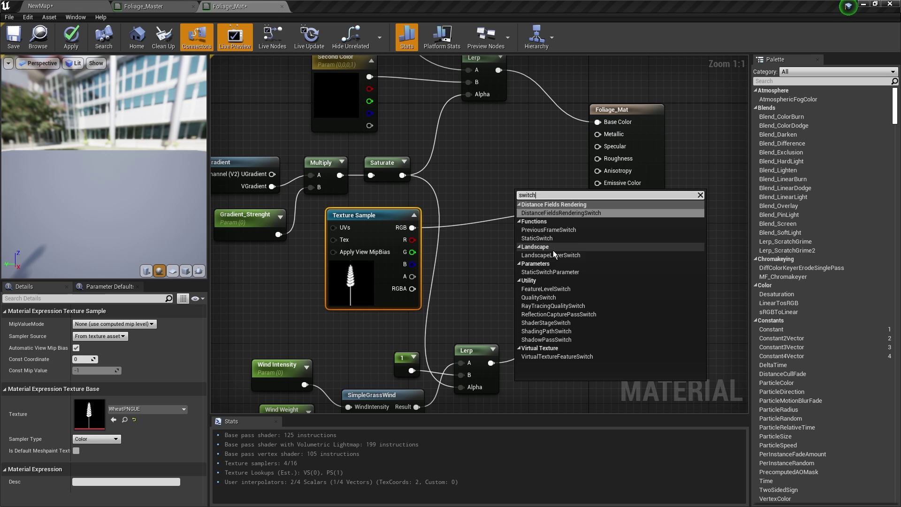
left_click(556, 271)
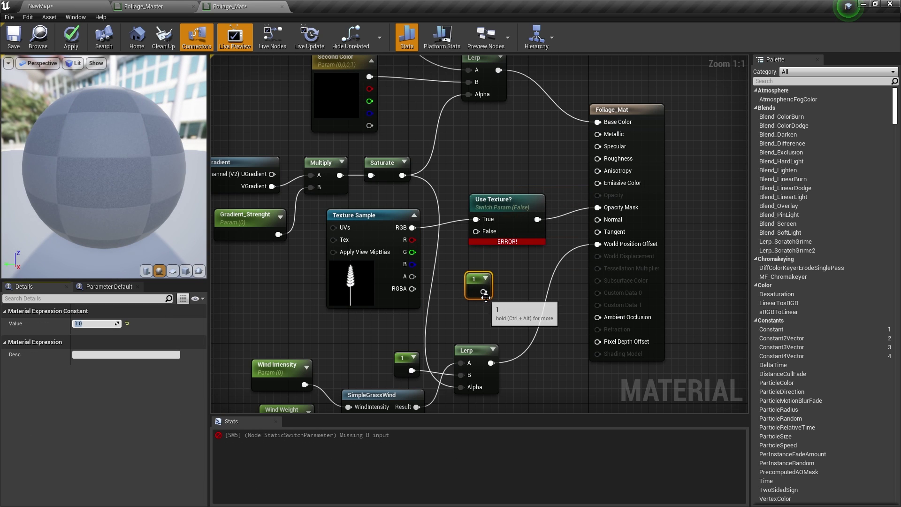
left_click_drag(483, 292, 525, 197)
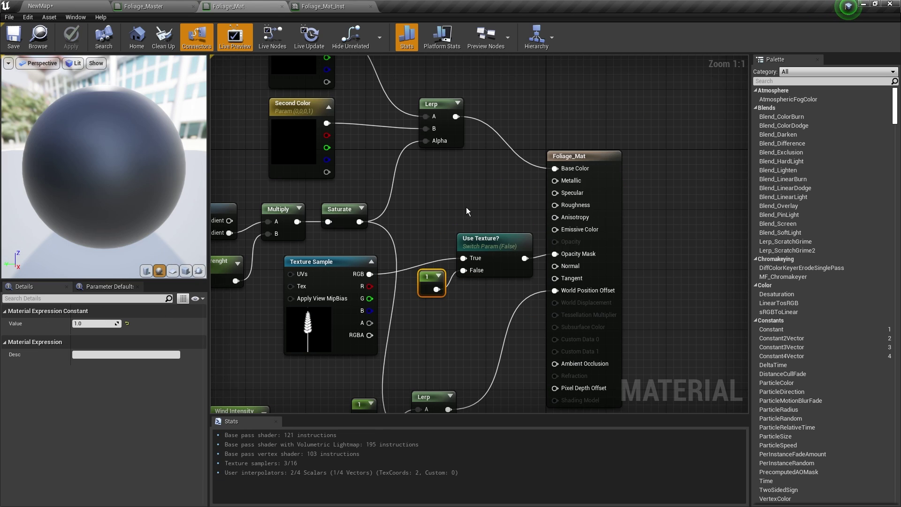
Feed a constant 1 into Roughness and a constant 0 into Metallic
key("ctrl+w")
key("ctrl+w")
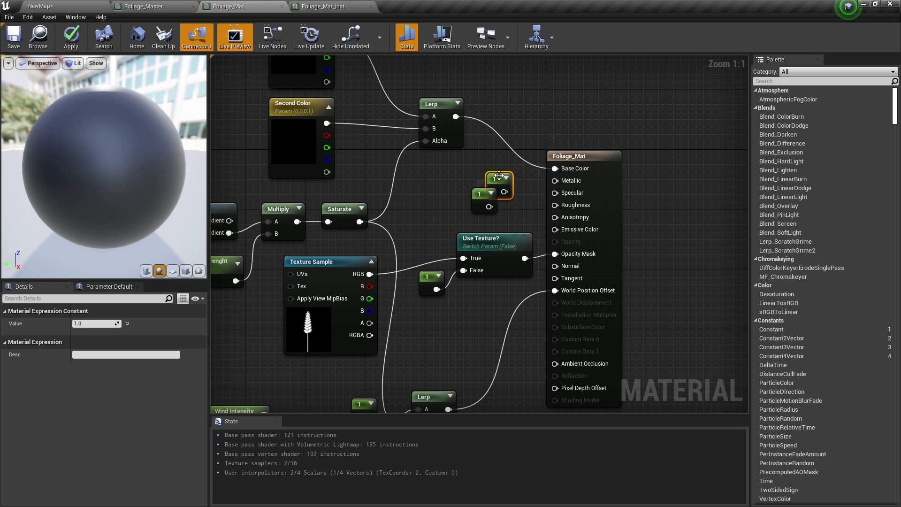
left_click_drag(488, 208, 558, 205)
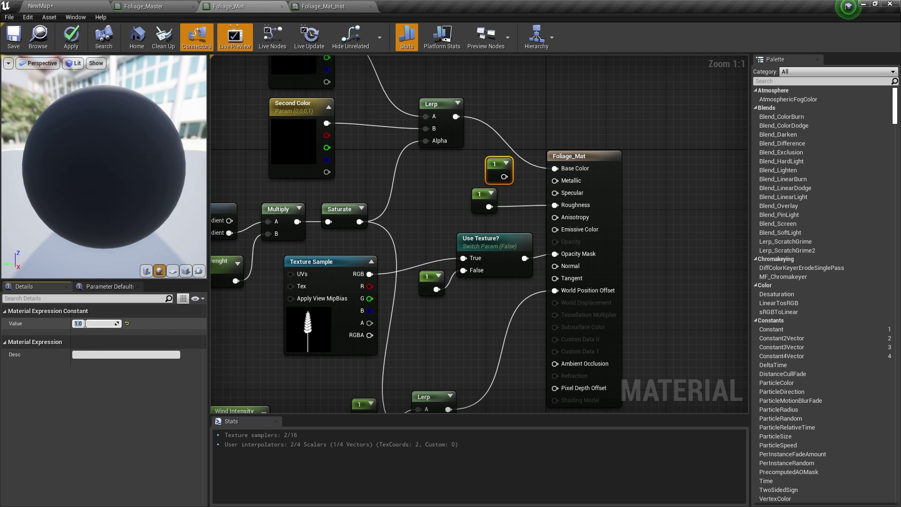
type("0")
key("Return")
left_click_drag(504, 177, 555, 182)
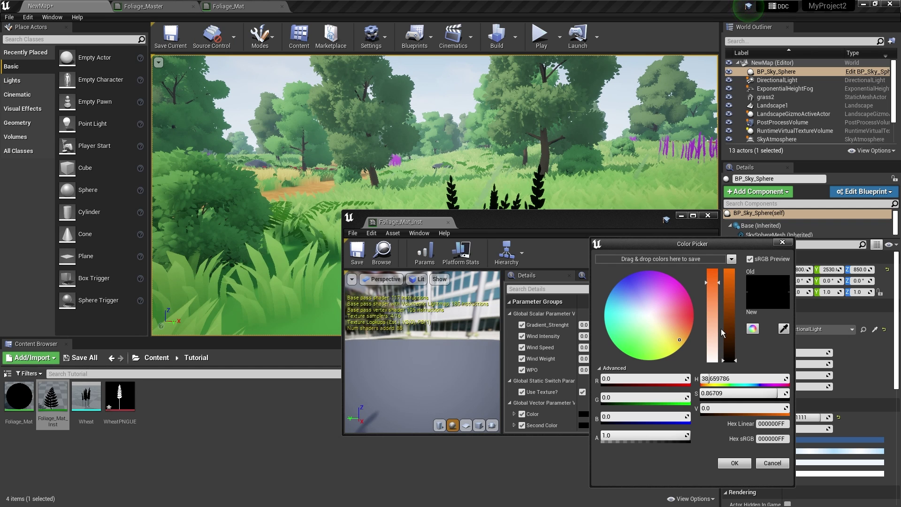
Raise the Color parameter's value to make the wheat yellow
left_click(731, 274)
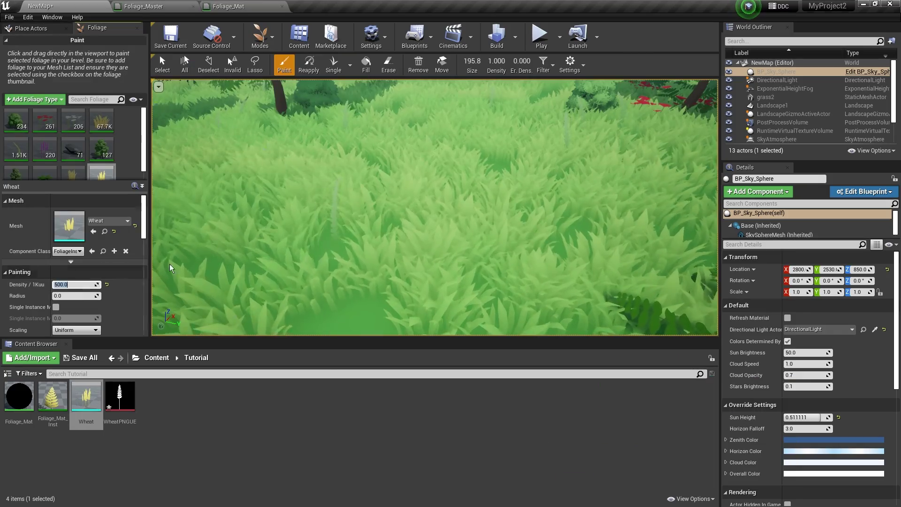
Paint yellow wheat foliage across the grassy field in the viewport
mouse_move(170, 267)
left_mouse_down()
mouse_move(325, 205)
mouse_move(476, 171)
mouse_move(516, 178)
left_mouse_up()
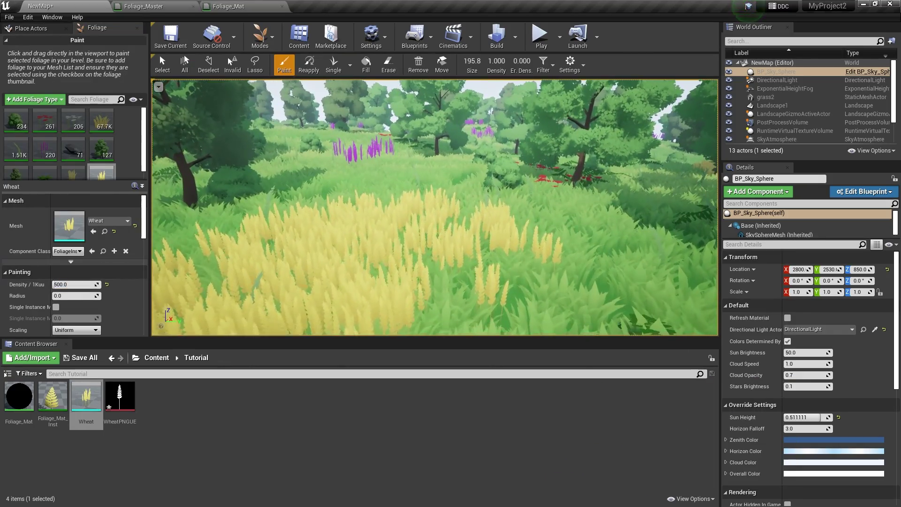